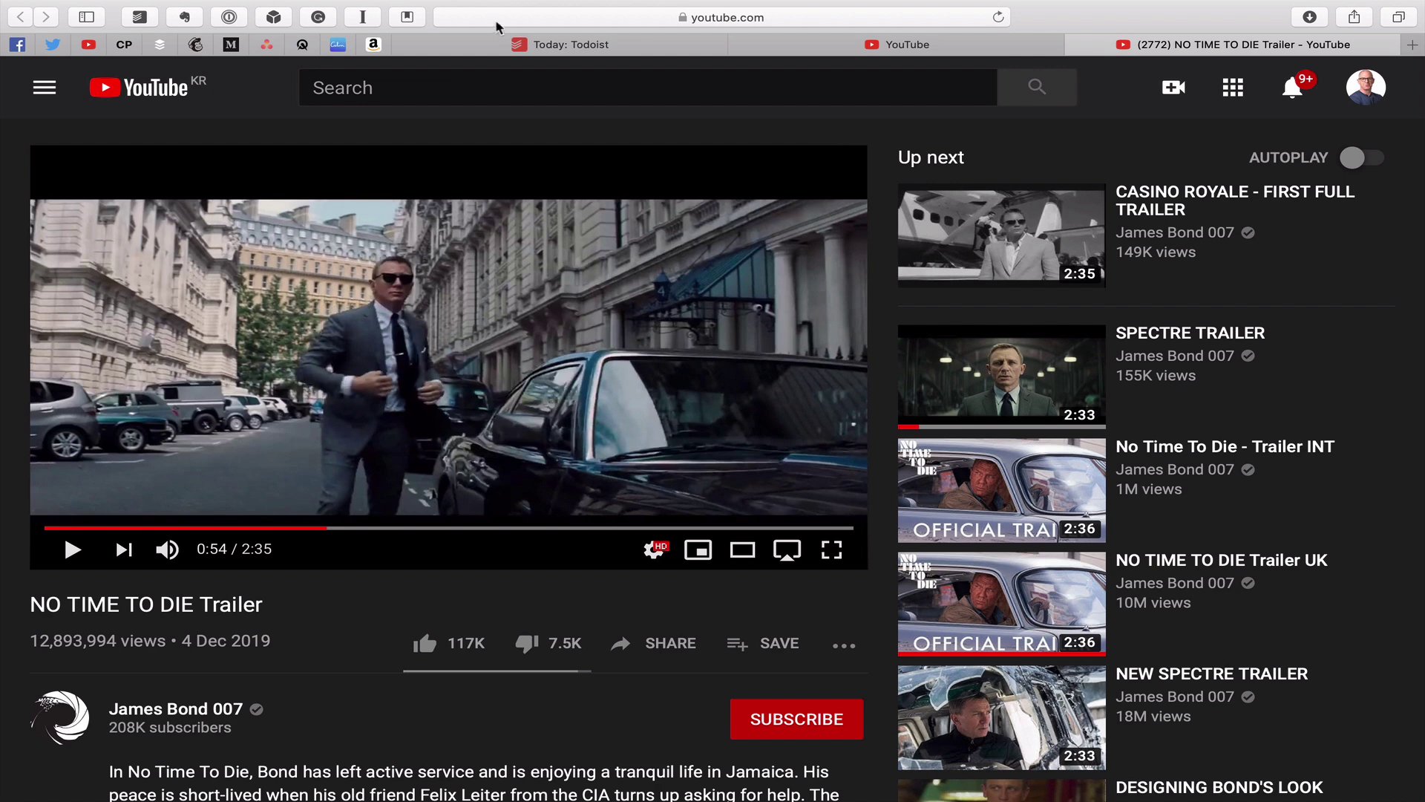
Step: Save the trailer page as a Todoist task with the link text "Watch the No Time to Die Trailer" and view it in the Inbox
{"action": "left_click", "coordinate": [139, 23]}
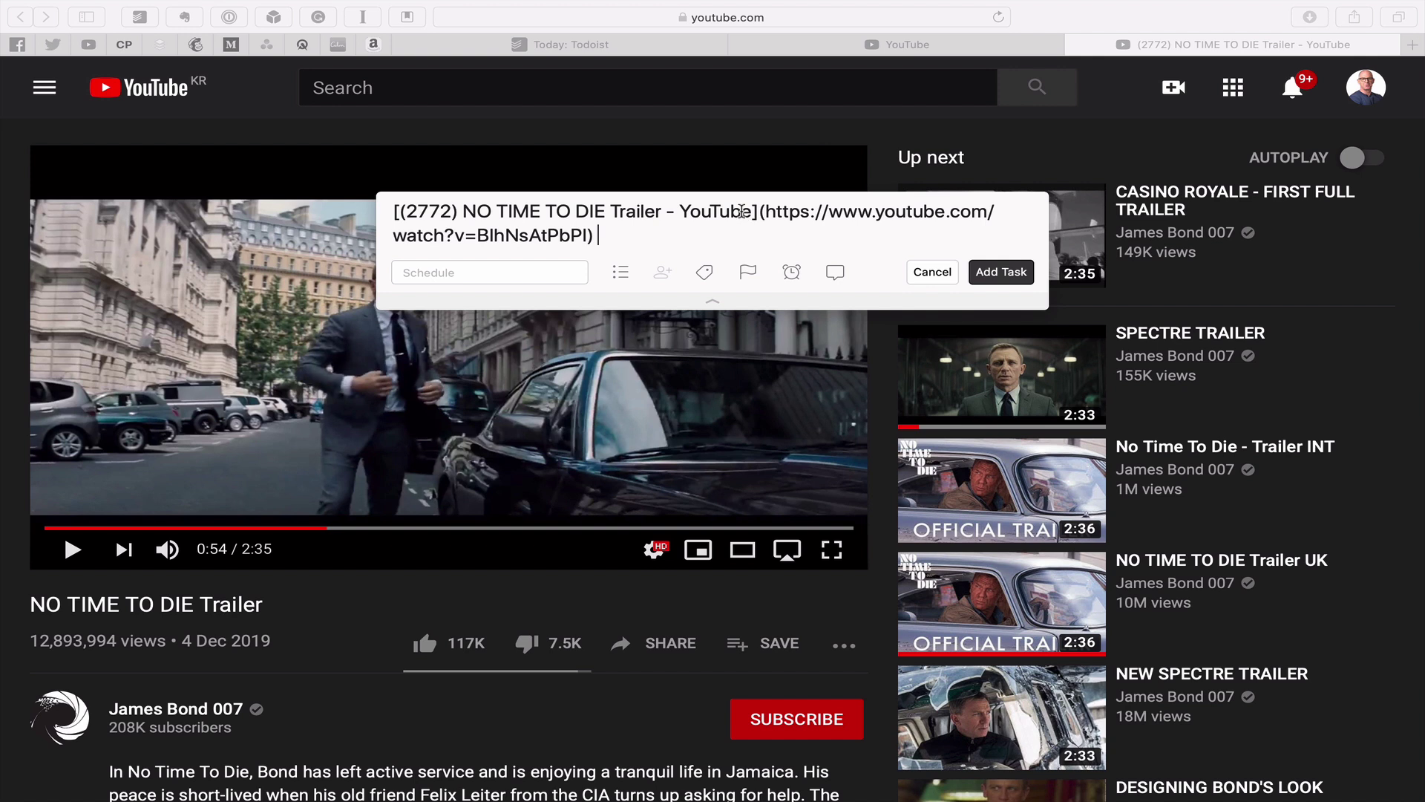
{"action": "left_click_drag", "start_coordinate": [750, 211], "coordinate": [405, 216]}
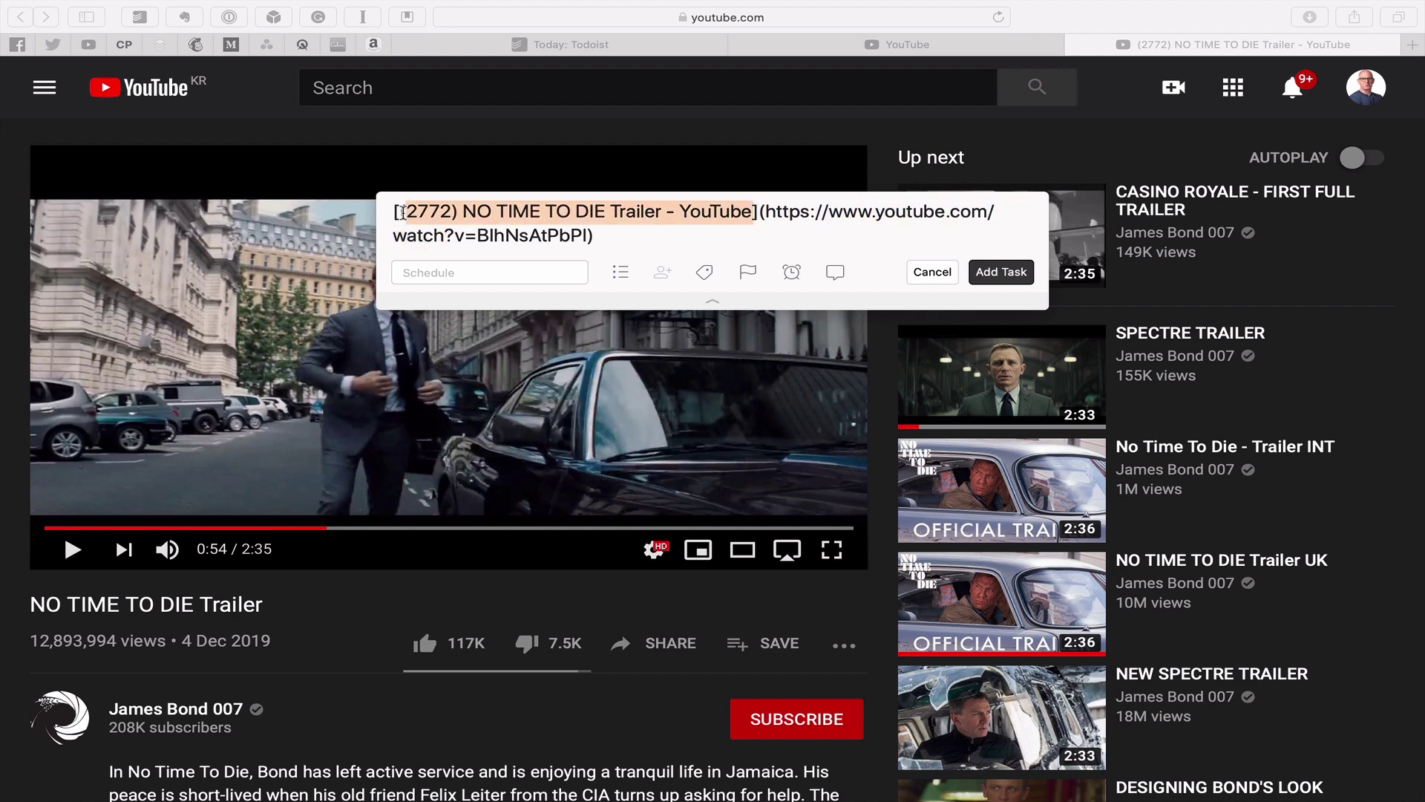
{"action": "key", "text": "BackSpace"}
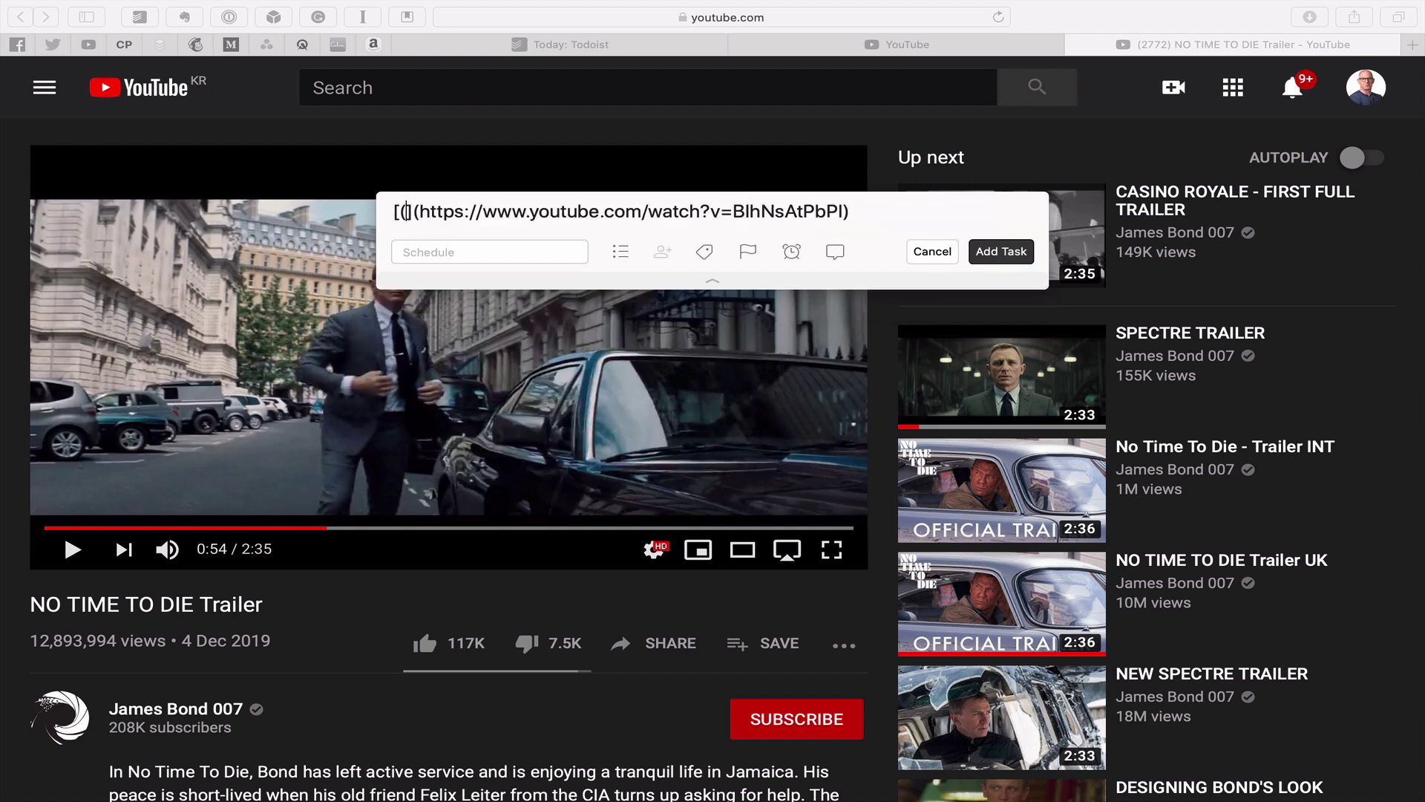
{"action": "type", "text": "Watch the N"}
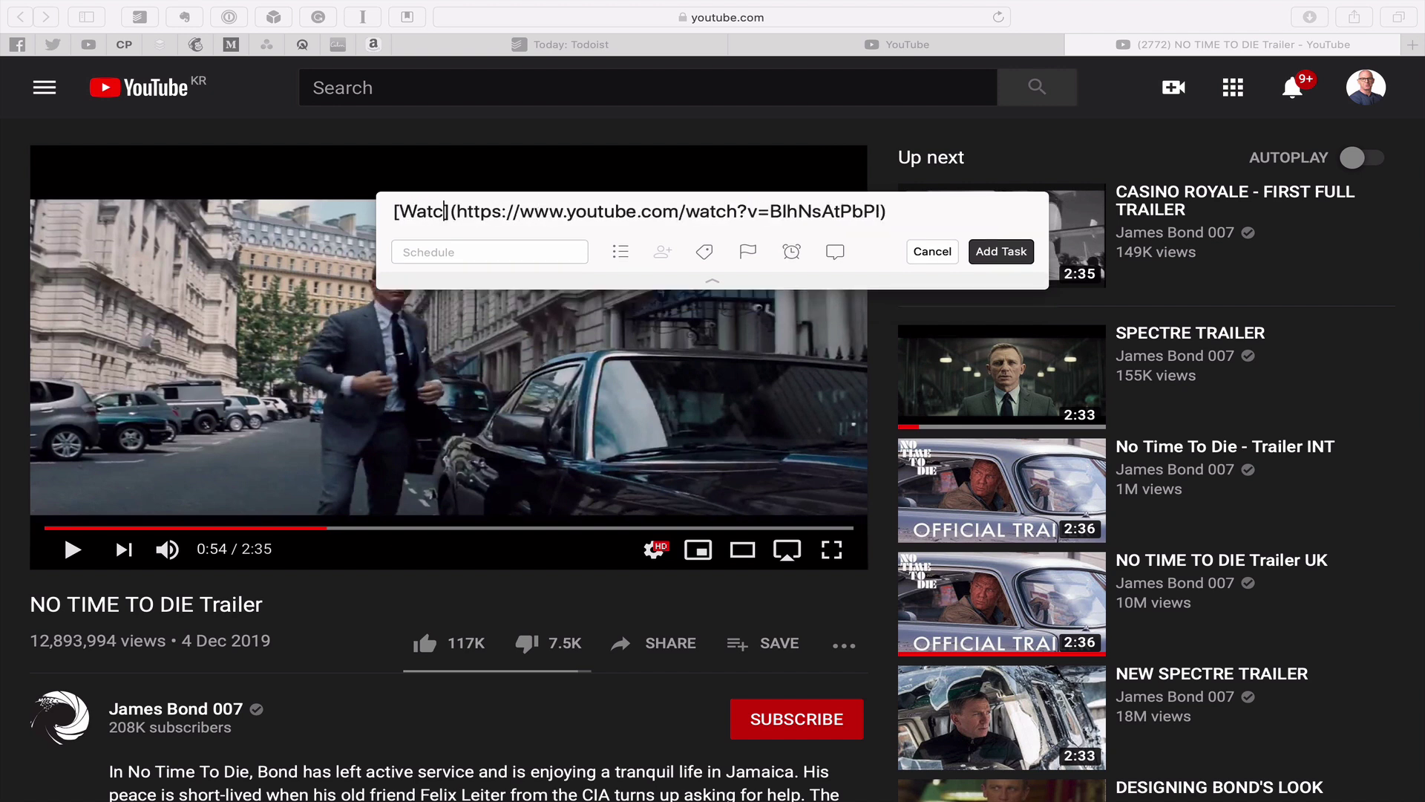
{"action": "type", "text": "o Time to D"}
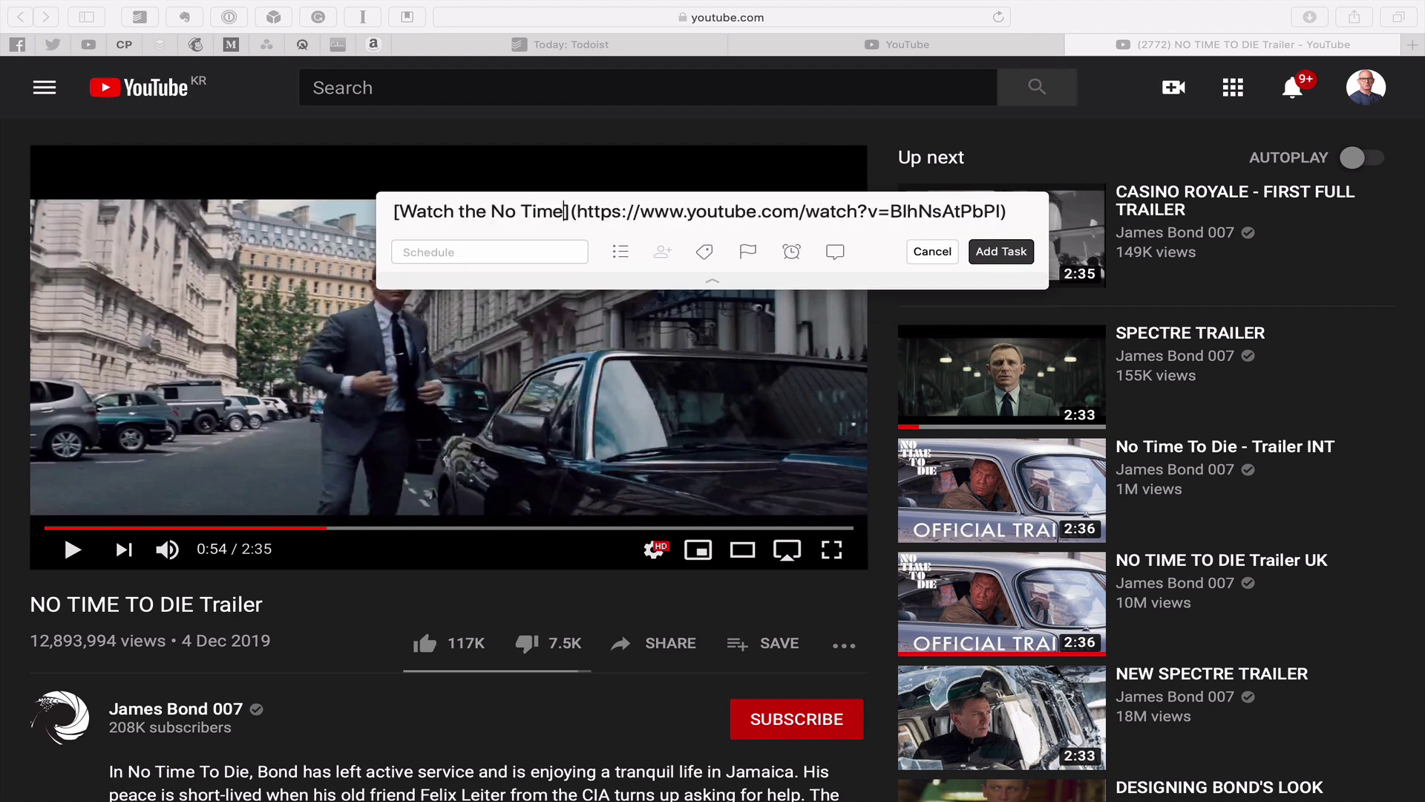
{"action": "type", "text": "ie Tr"}
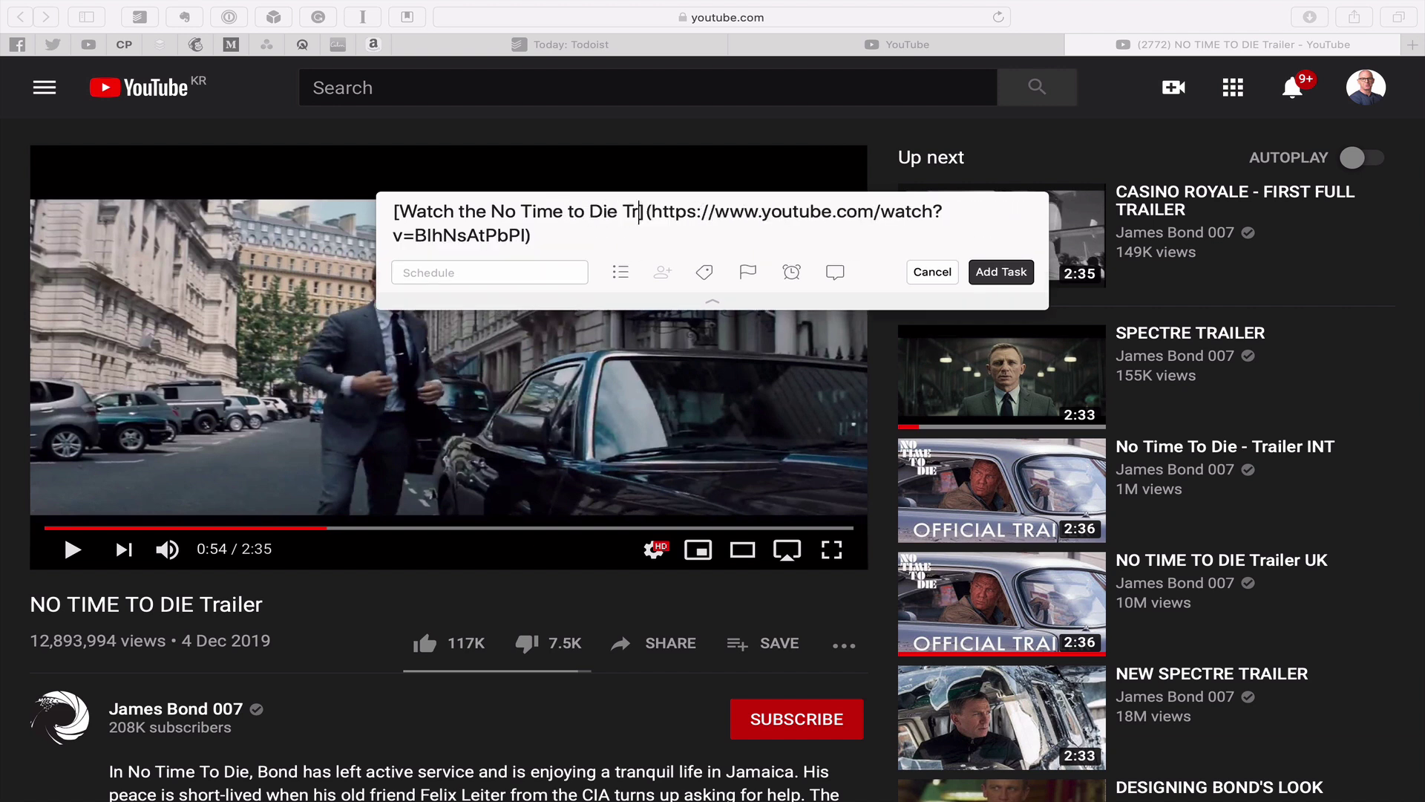
{"action": "type", "text": "ailer"}
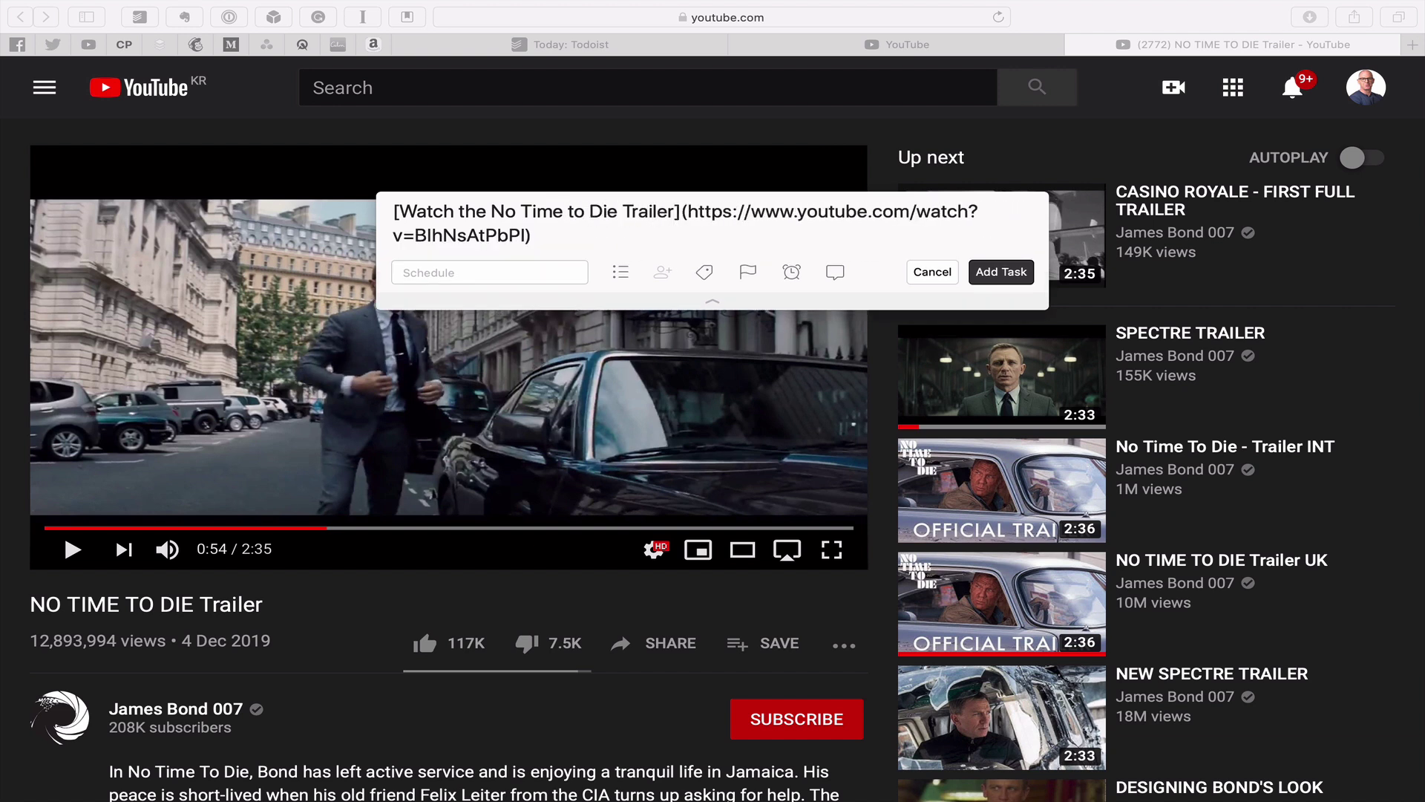
{"action": "left_click", "coordinate": [1013, 278]}
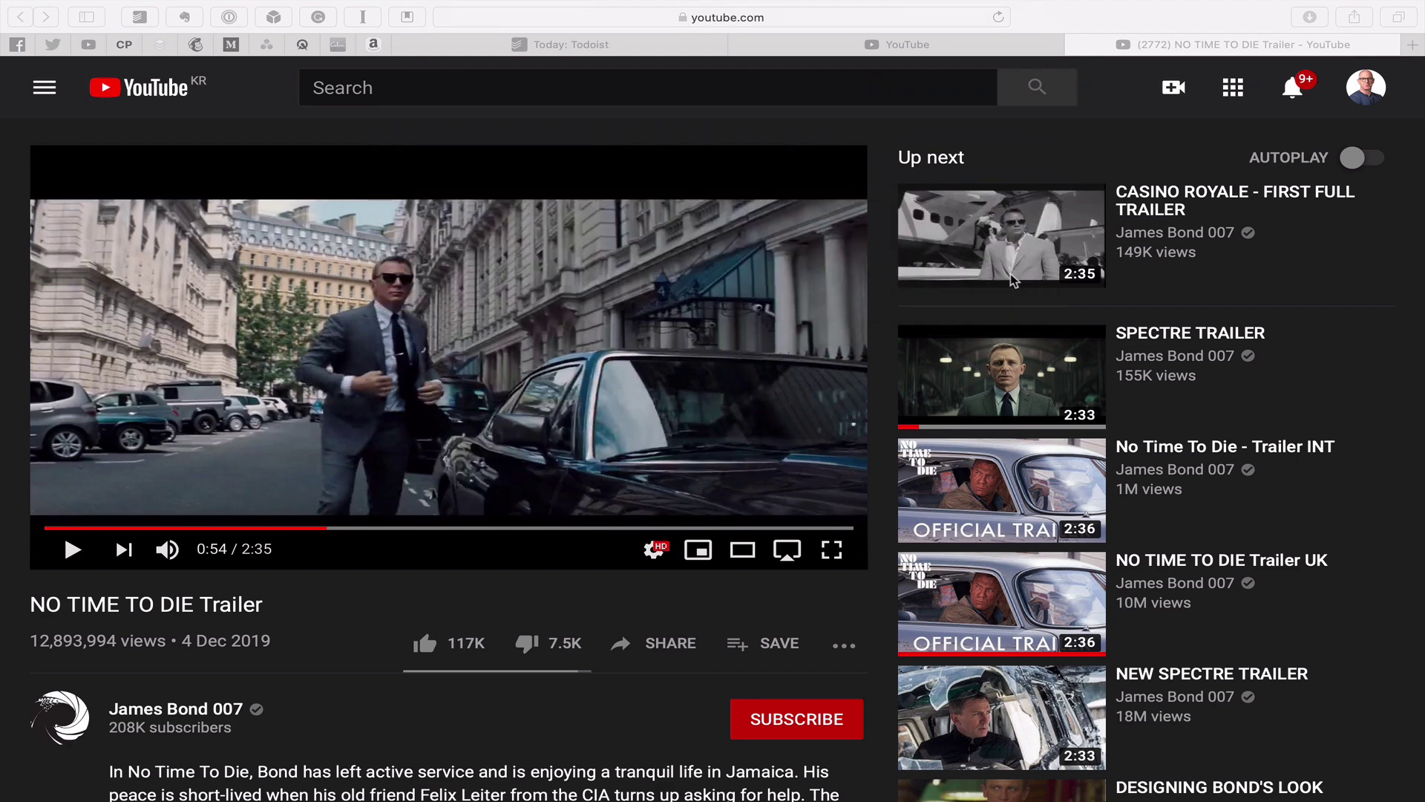
{"action": "key", "text": "ctrl+Left"}
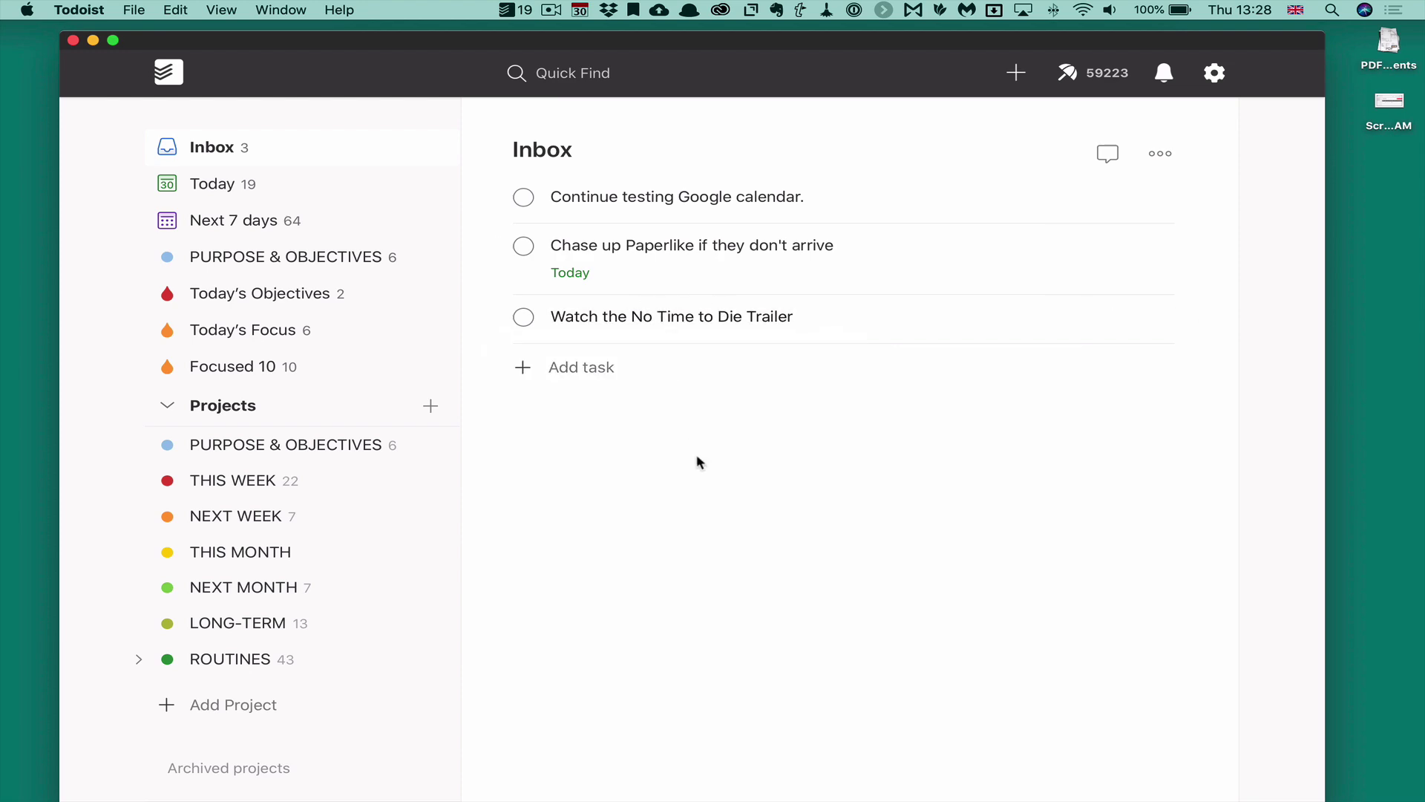
Step: Copy the trailer page's address from the browser and paste it into a new Inbox task in Todoist
{"action": "key", "text": "ctrl+Right"}
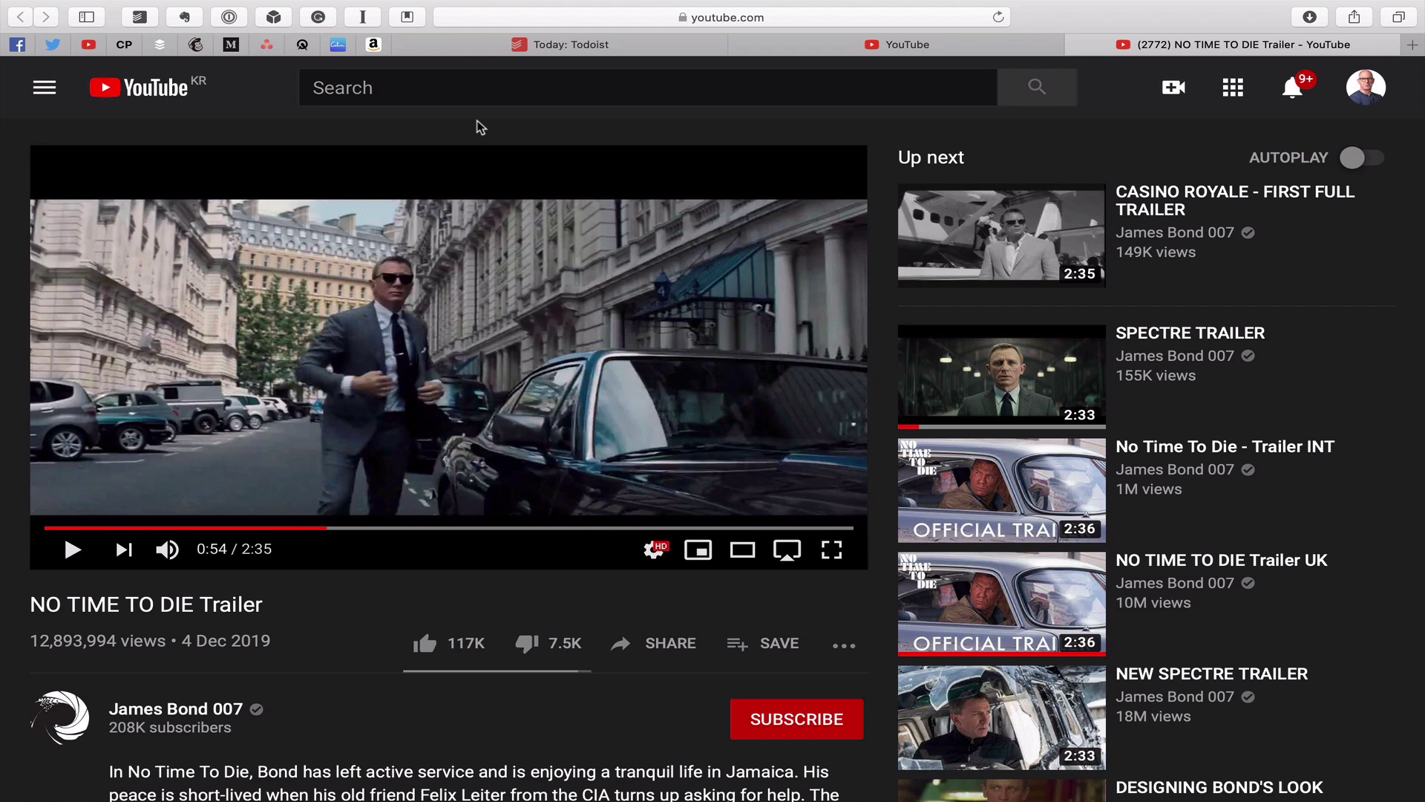
{"action": "key", "text": "super+space"}
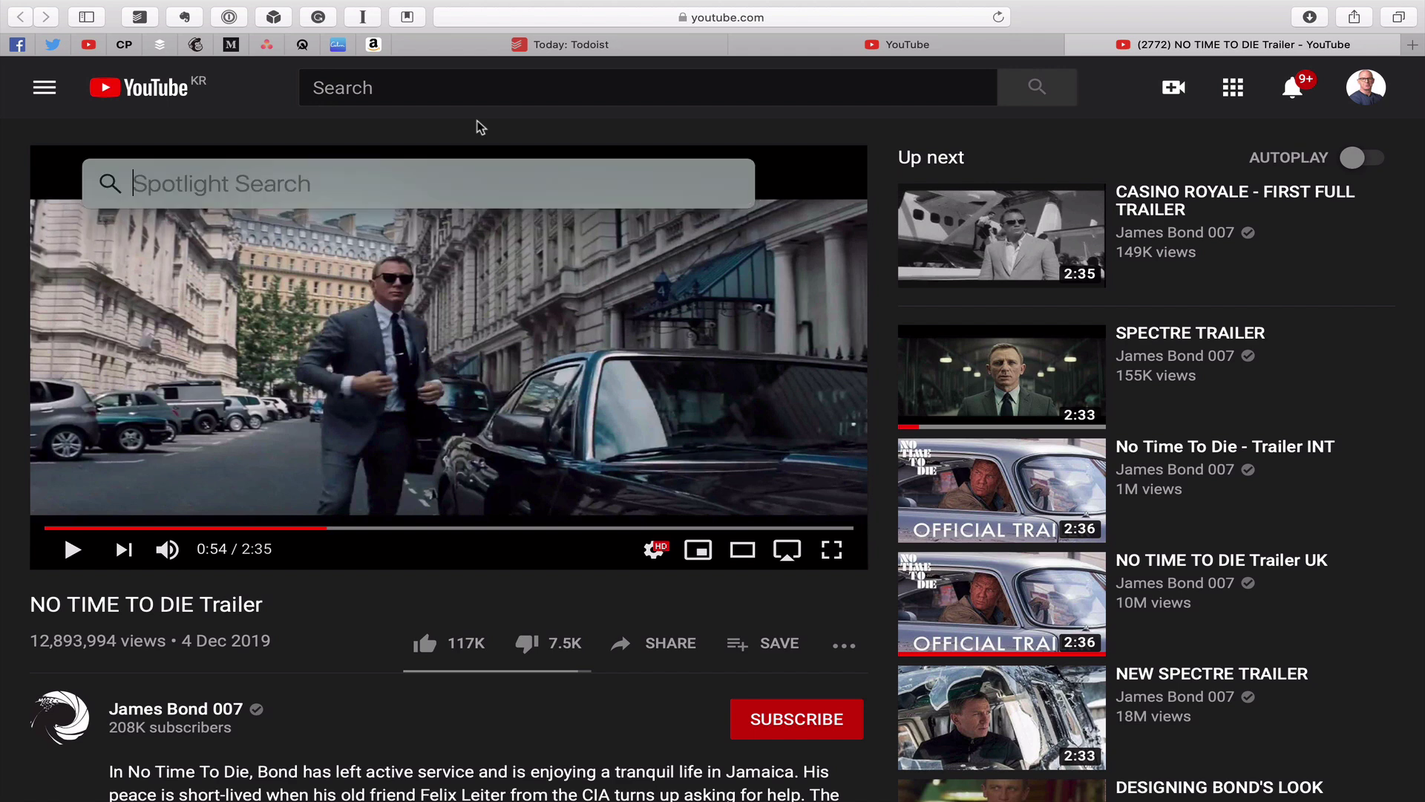
{"action": "key", "text": "Escape"}
{"action": "key", "text": "super+l"}
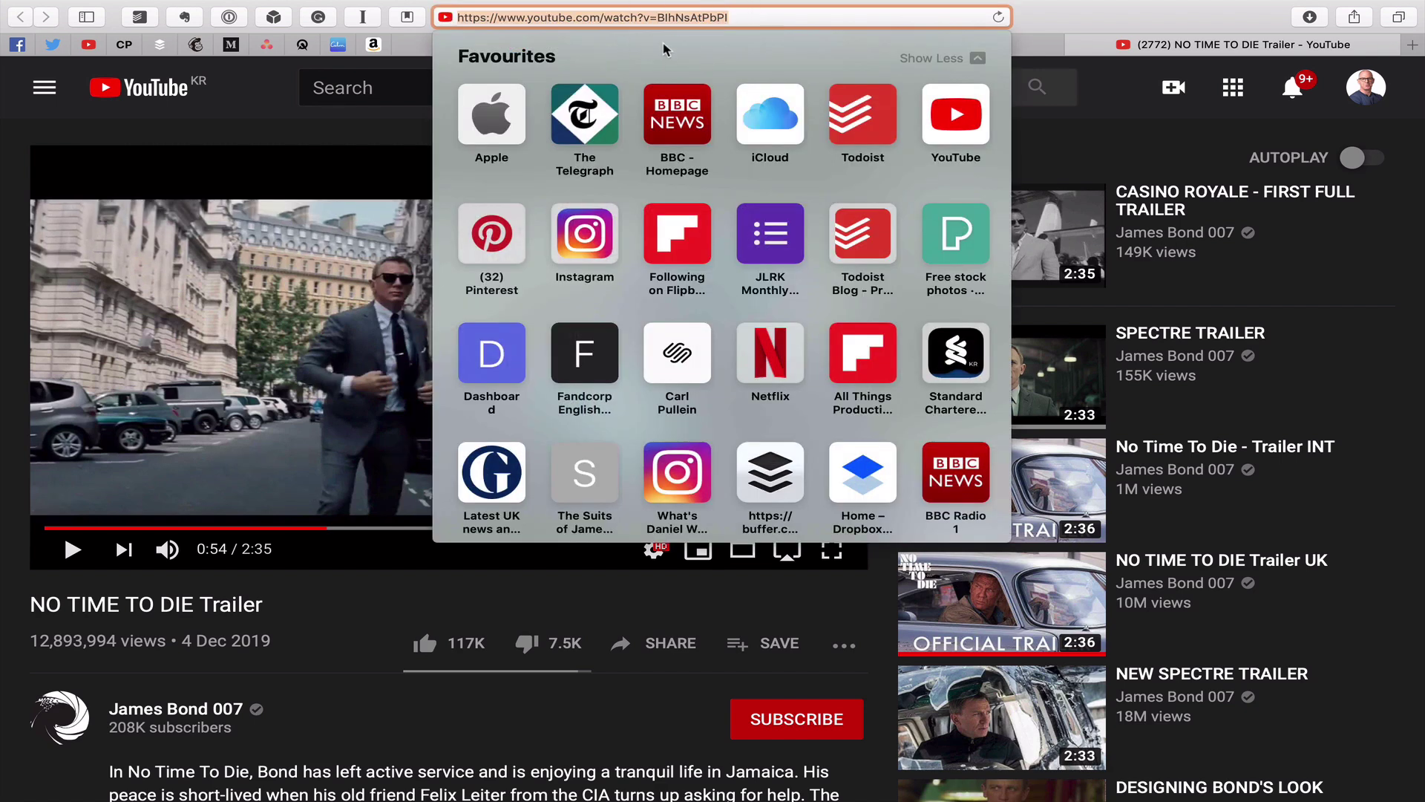
{"action": "key", "text": "super+Tab"}
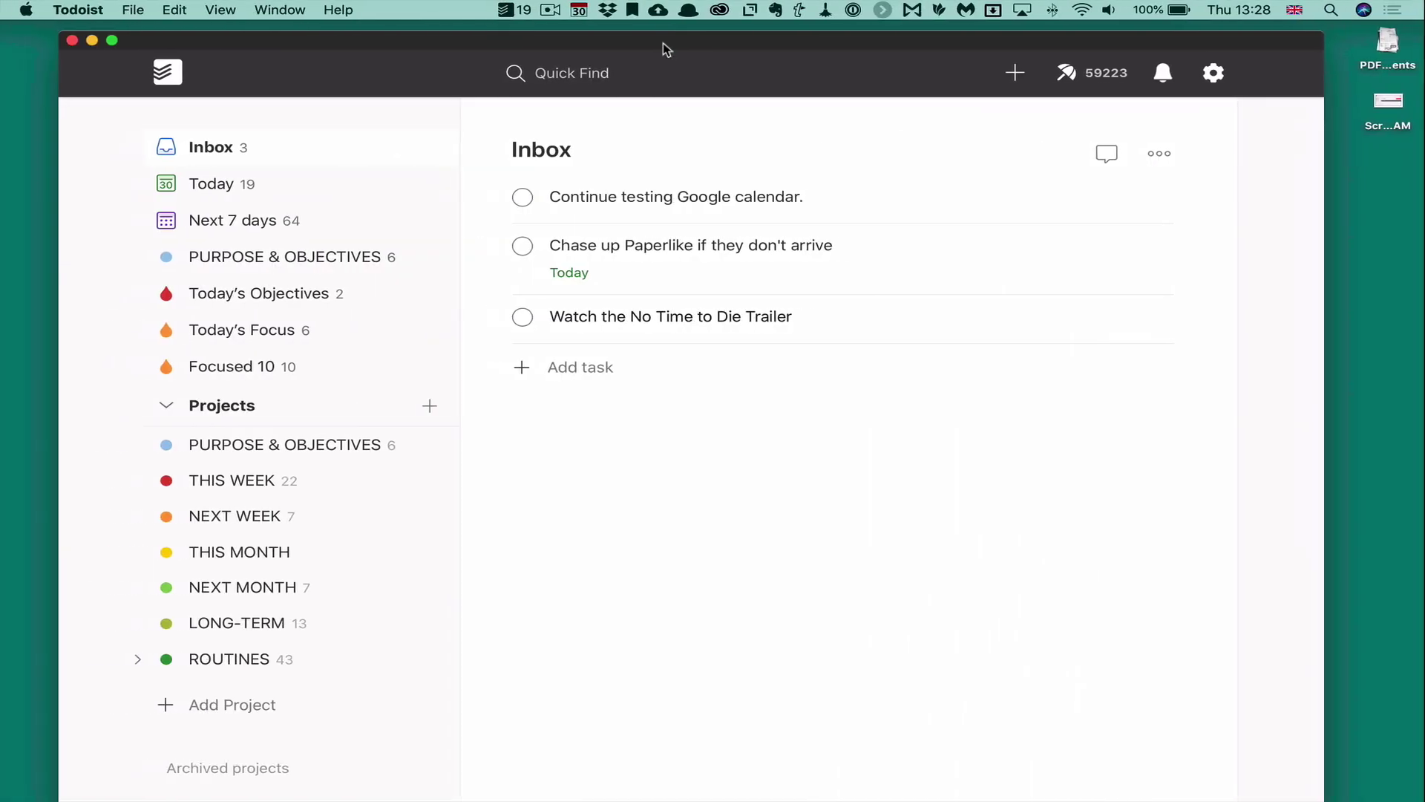
{"action": "left_click", "coordinate": [600, 368]}
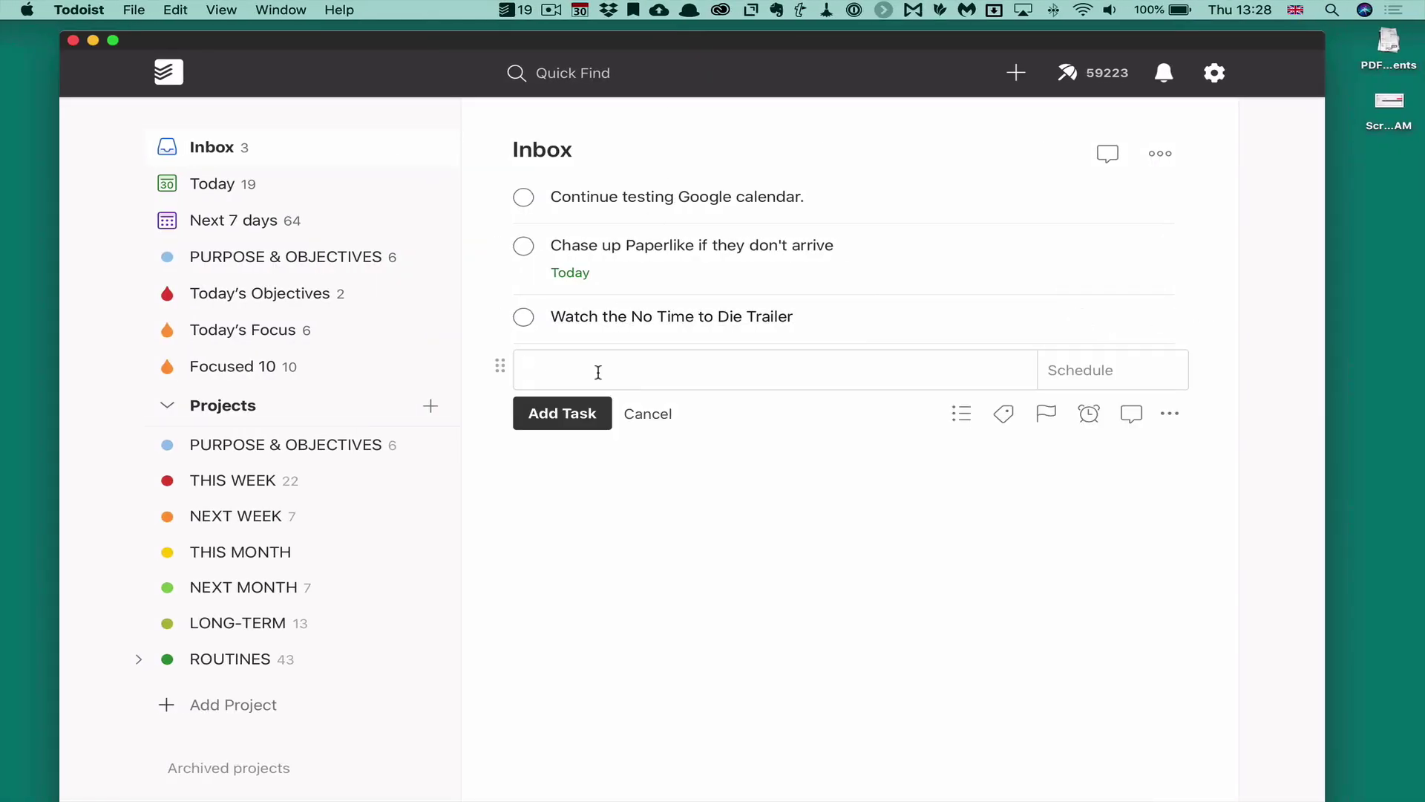
{"action": "type", "text": "https://www.youtube.com/watch?v=BIhNsAtPbPl"}
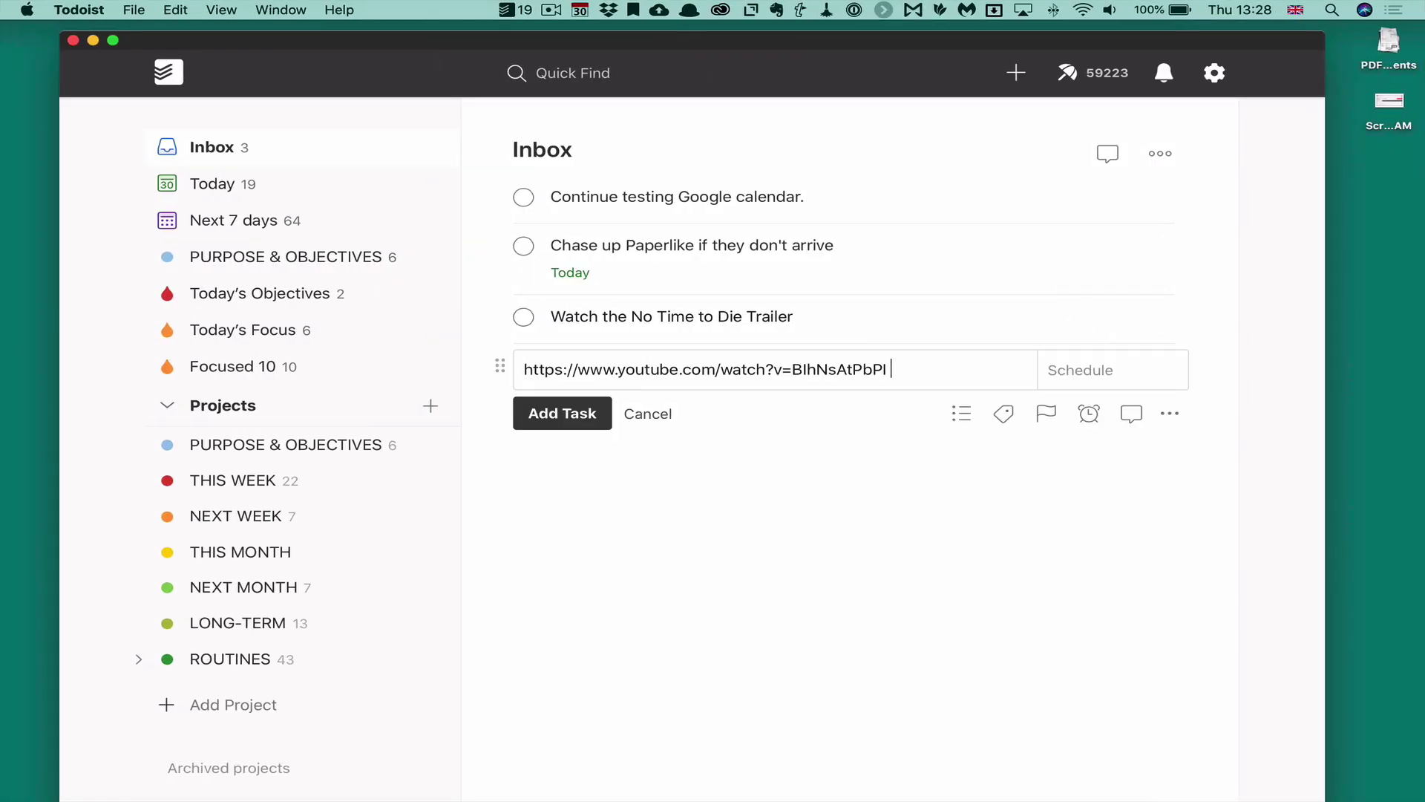
Step: Append "(Watch the No Time to Die Trailer)" after the pasted address as link text and add the task
{"action": "type", "text": "(Watch to"}
{"action": "key", "text": "BackSpace"}
{"action": "type", "text": "he No "}
{"action": "type", "text": "D"}
{"action": "type", "text": "Time to Die "}
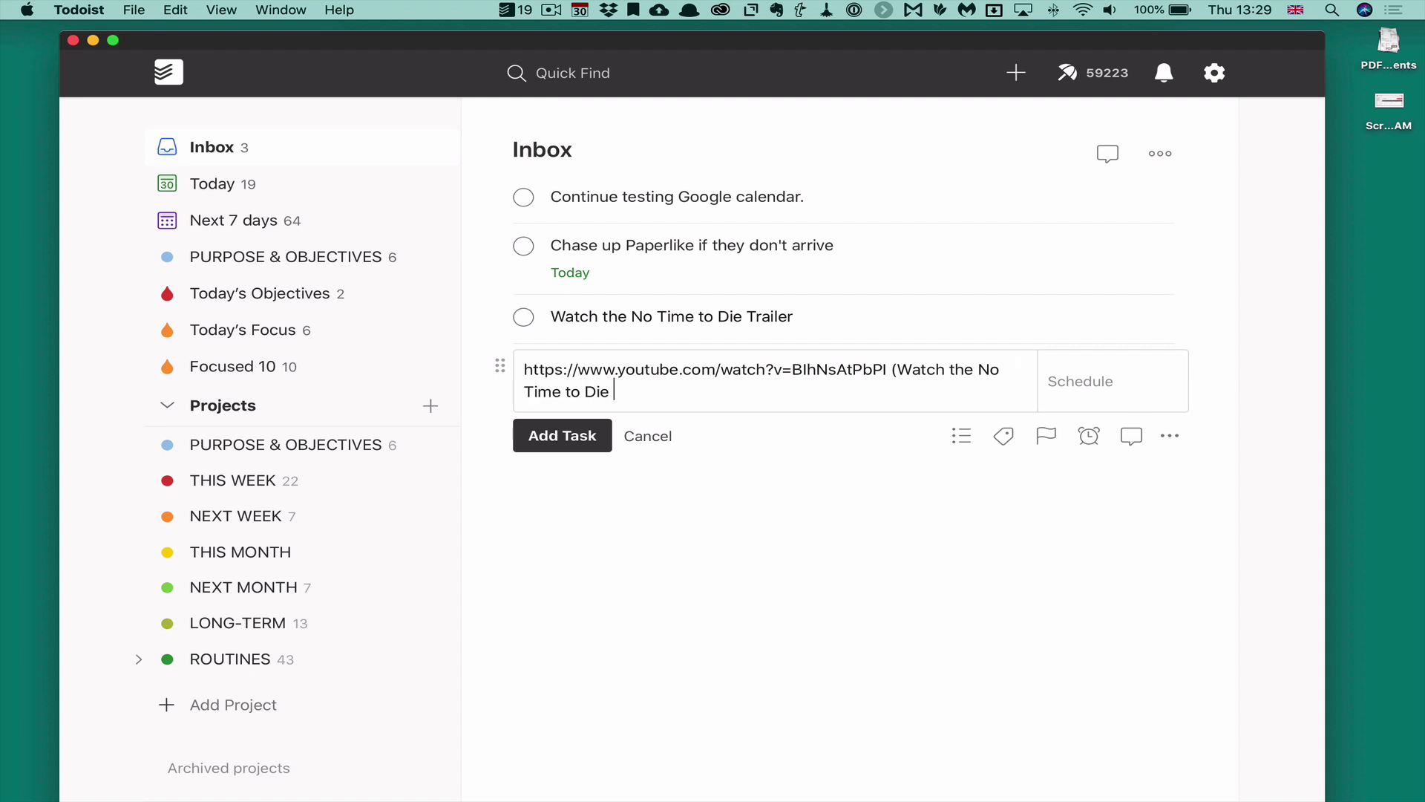
{"action": "type", "text": "Trailer)"}
{"action": "left_click", "coordinate": [582, 439]}
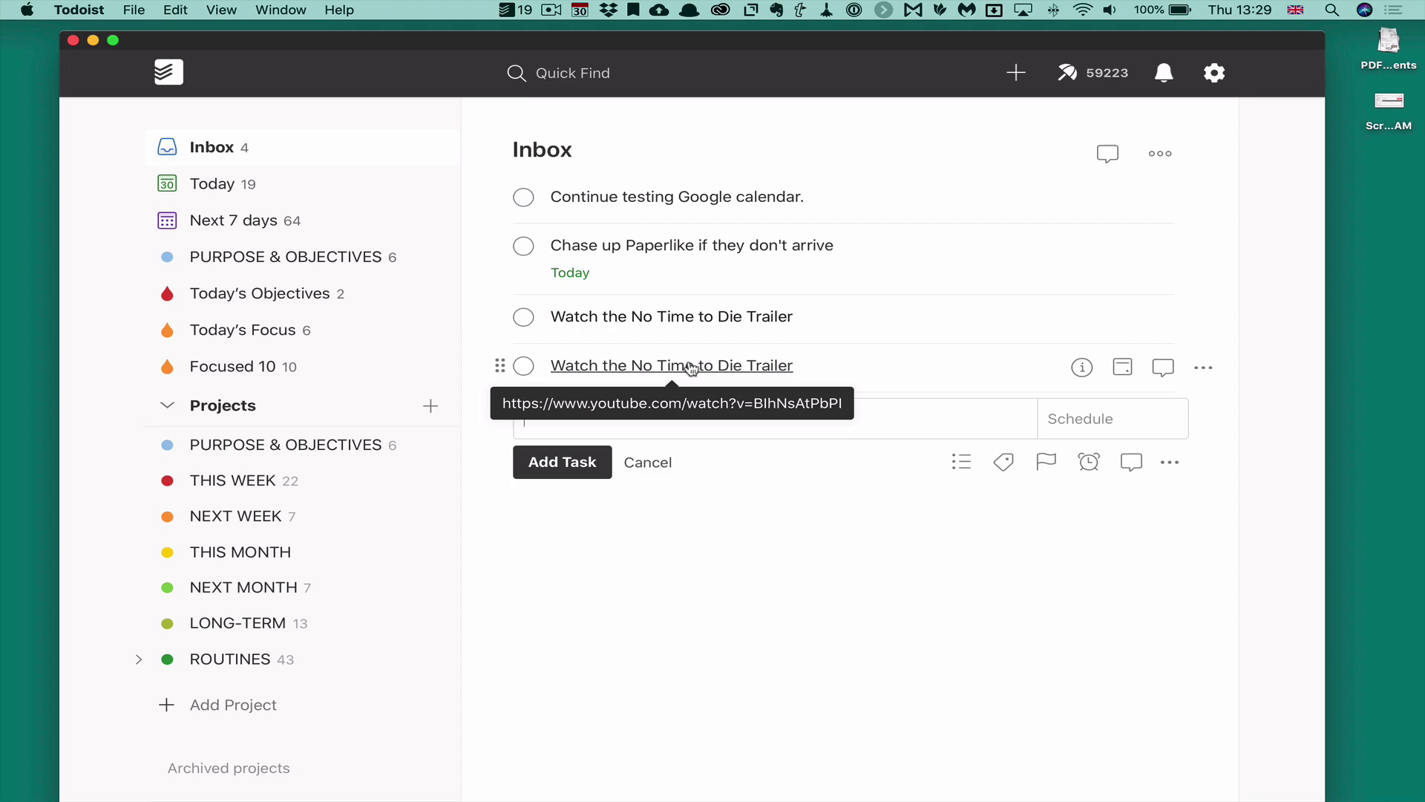
Step: Open the video link from the last "Watch the No Time to Die Trailer" task and pause playback
{"action": "left_click", "coordinate": [690, 368]}
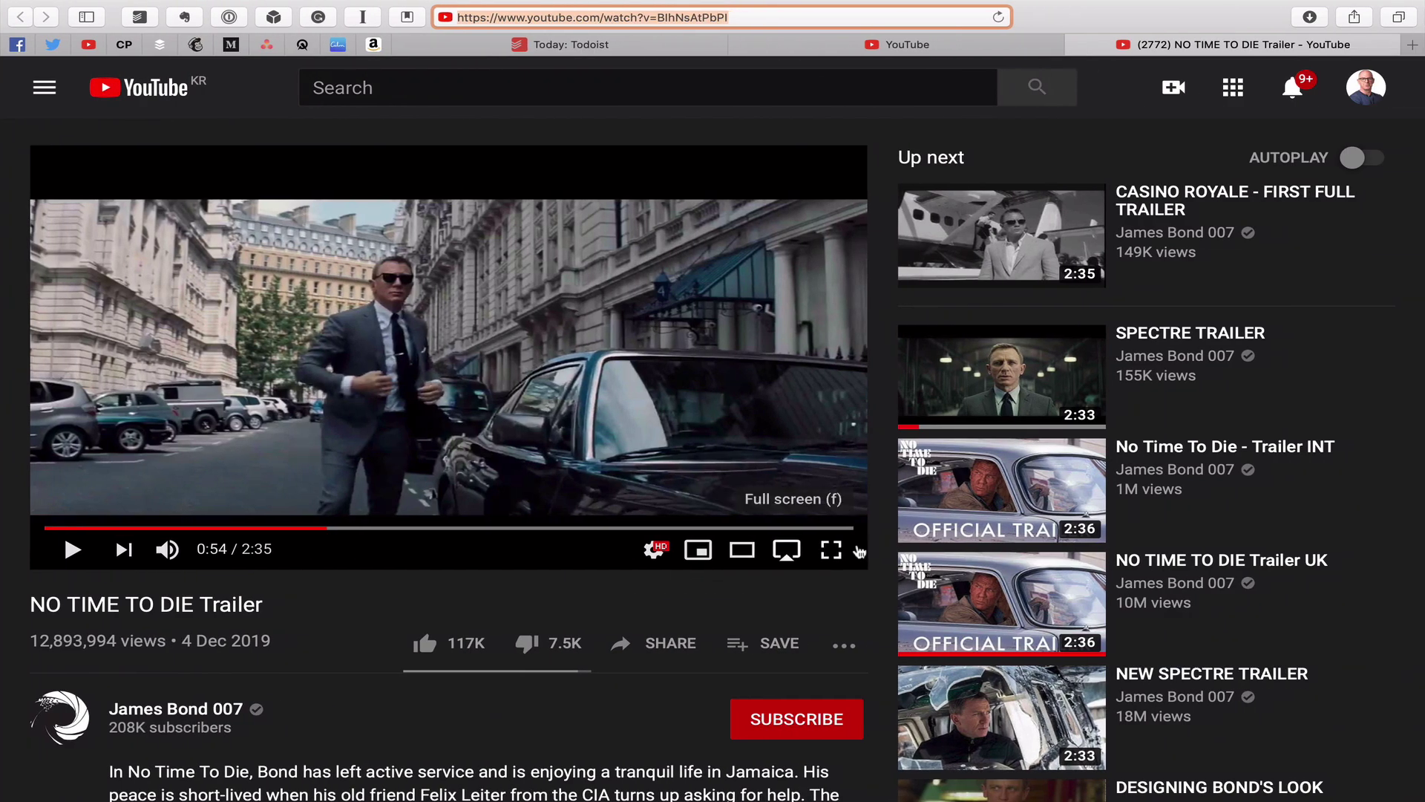
{"action": "left_click", "coordinate": [1233, 332]}
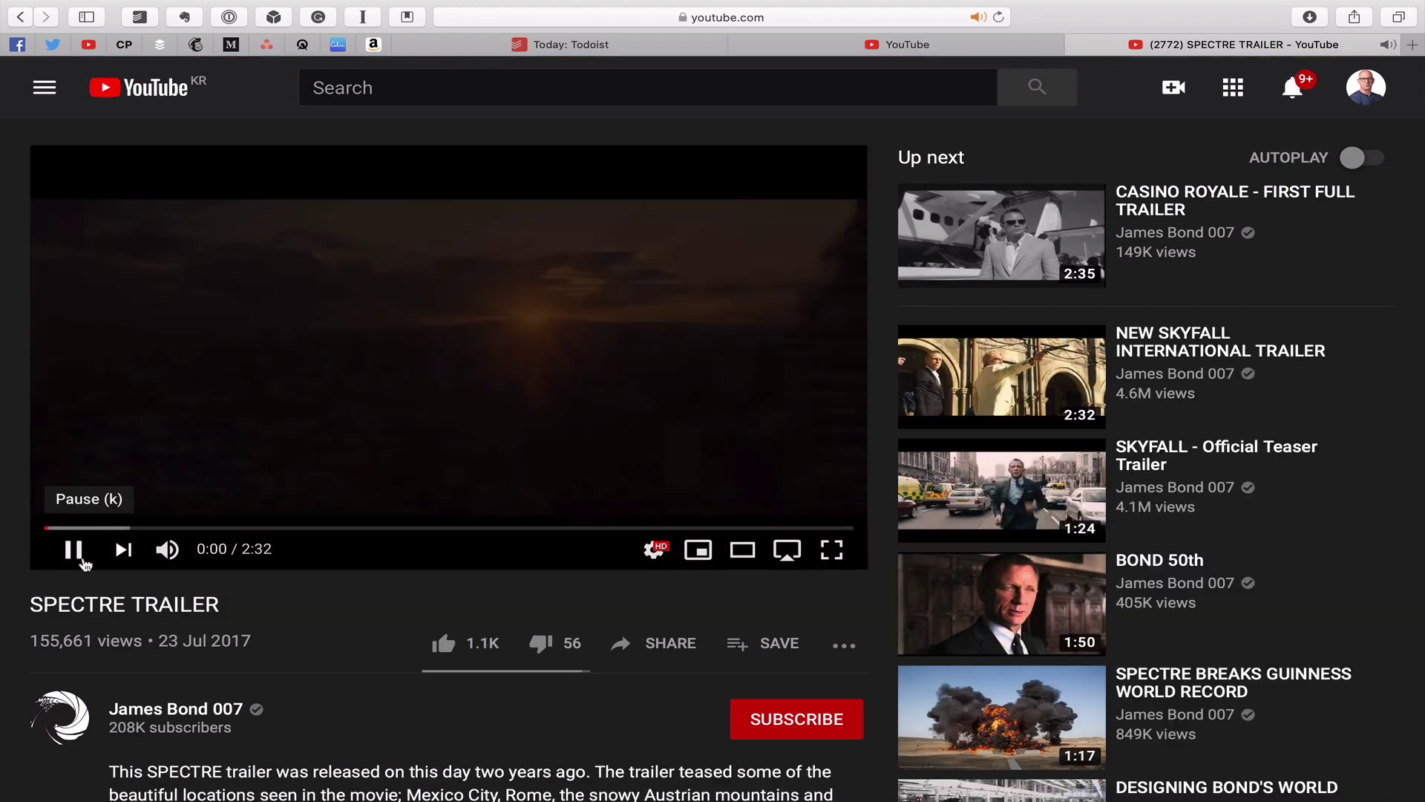
{"action": "left_click", "coordinate": [74, 550]}
{"action": "key", "text": "ctrl+Left"}
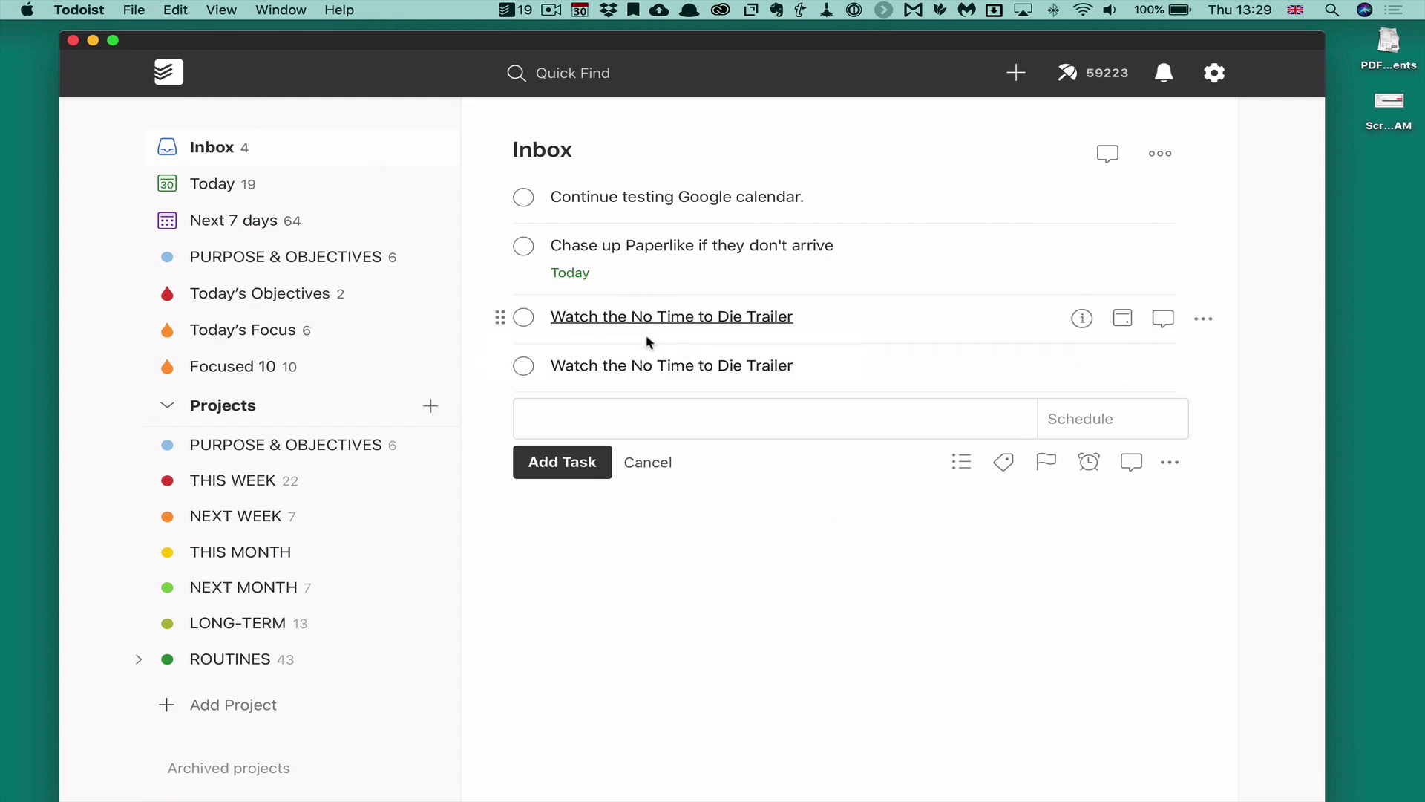
{"action": "left_click", "coordinate": [667, 370]}
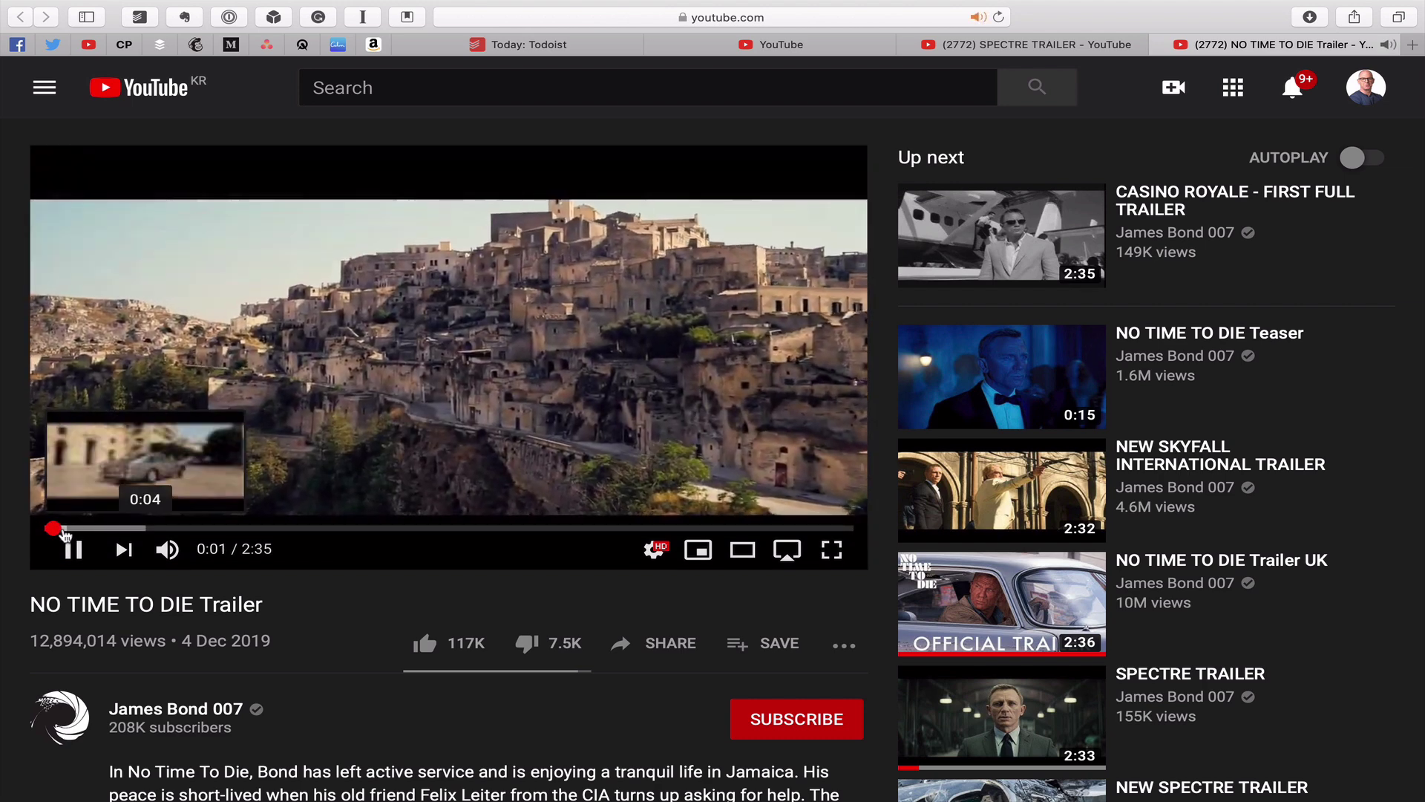
{"action": "left_click", "coordinate": [75, 550]}
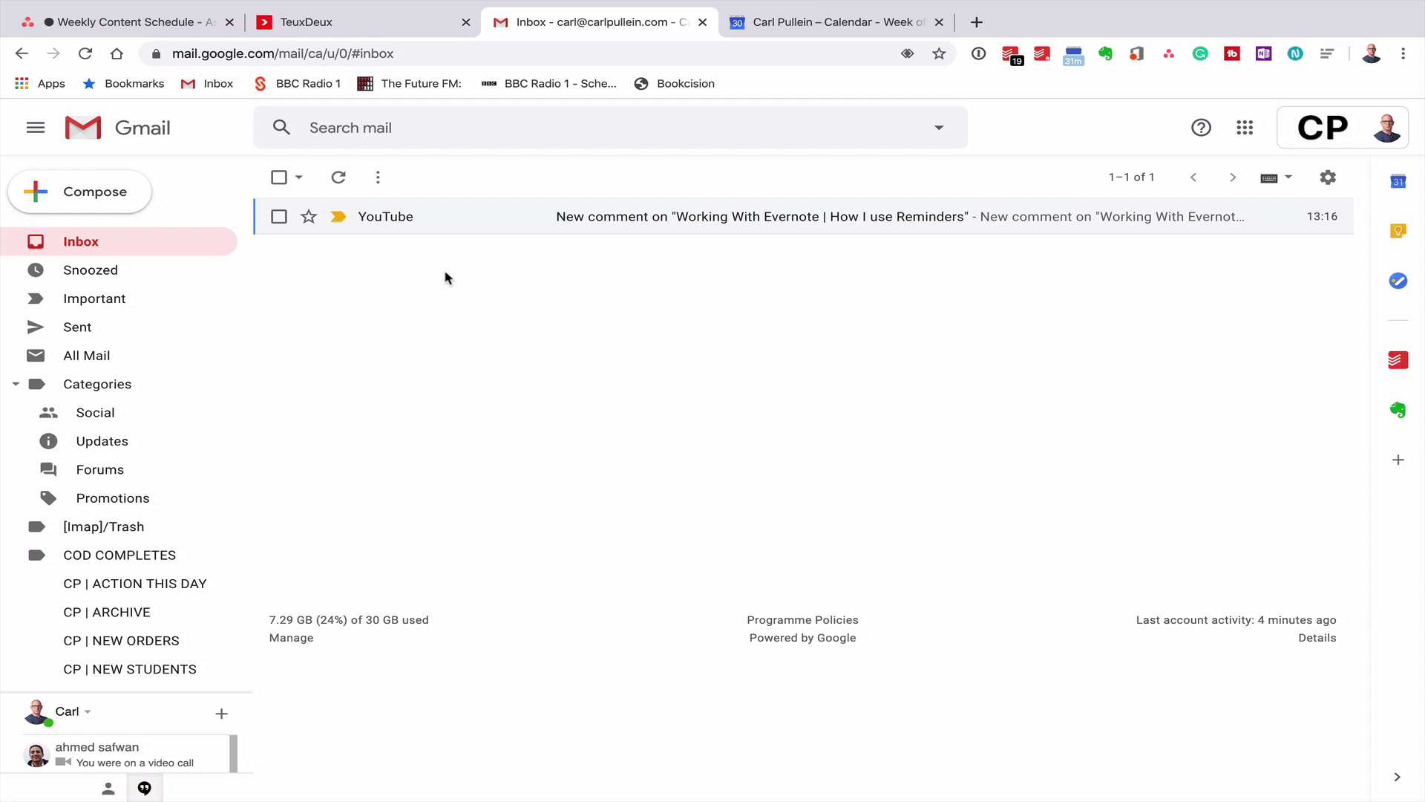
Step: Switch to Gmail, open the YouTube comment notification e-mail and add it to Todoist as the task "Respond to this comment"
{"action": "left_click", "coordinate": [648, 221]}
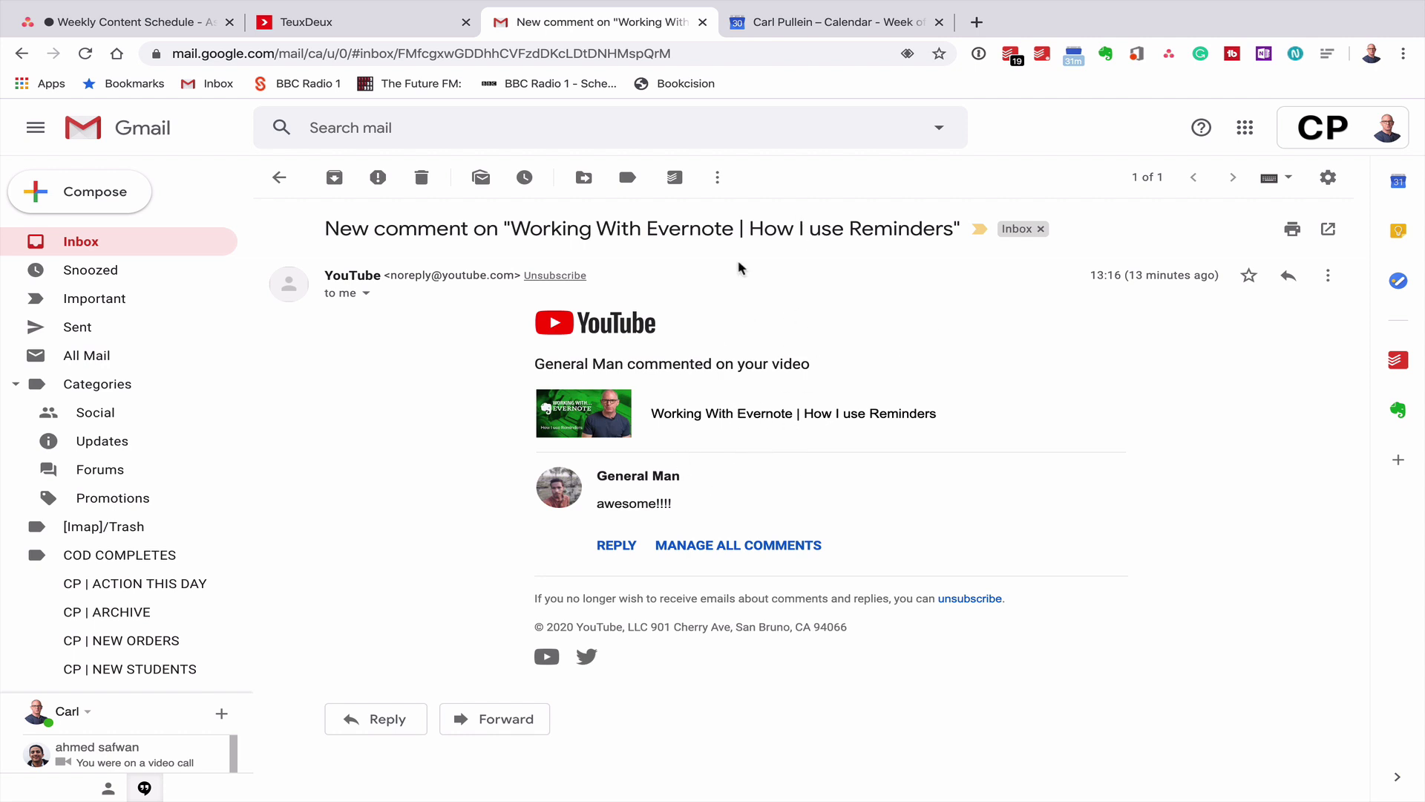
{"action": "left_click", "coordinate": [674, 181]}
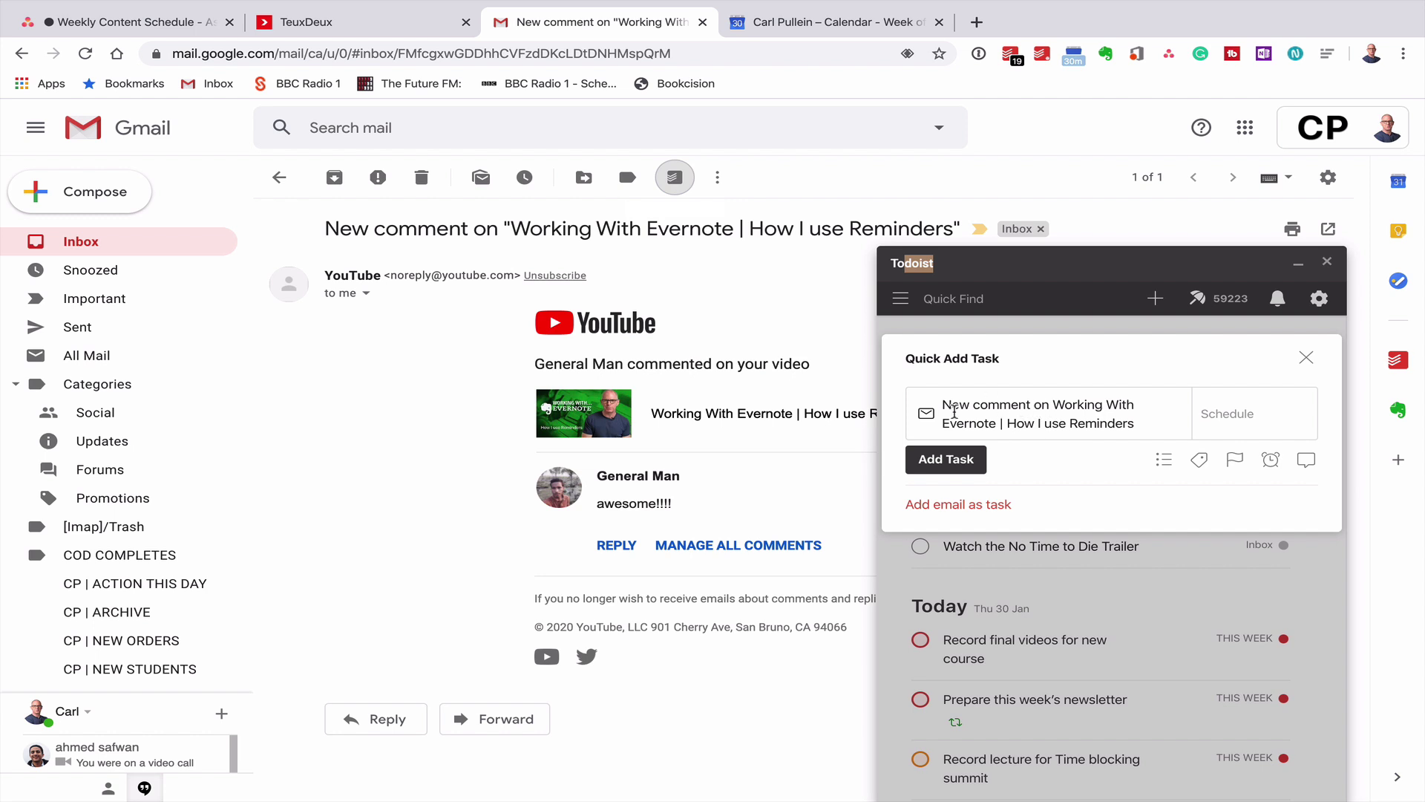
{"action": "left_click_drag", "start_coordinate": [948, 403], "coordinate": [1137, 423]}
{"action": "type", "text": "Resp"}
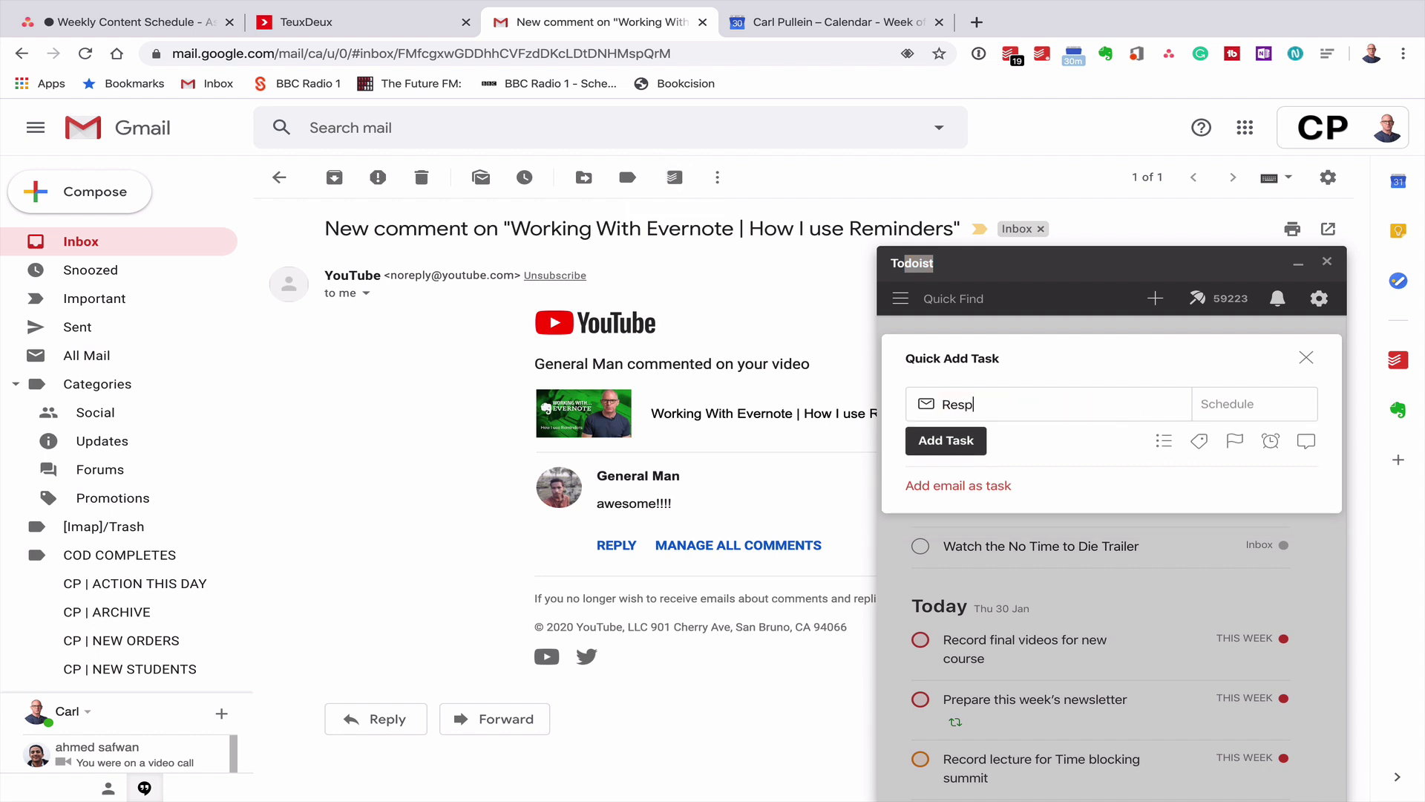
{"action": "type", "text": "ond to this comment"}
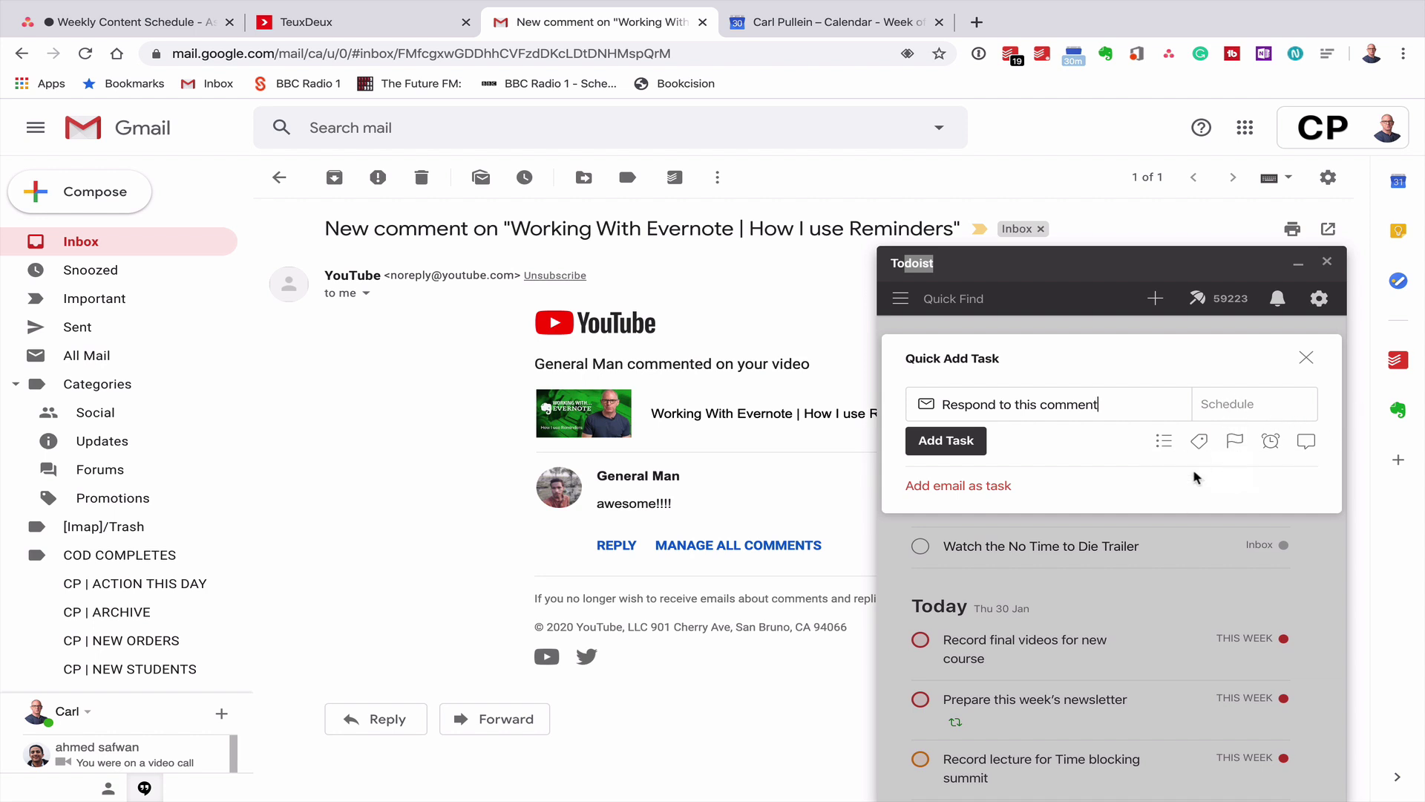
{"action": "left_click", "coordinate": [946, 441]}
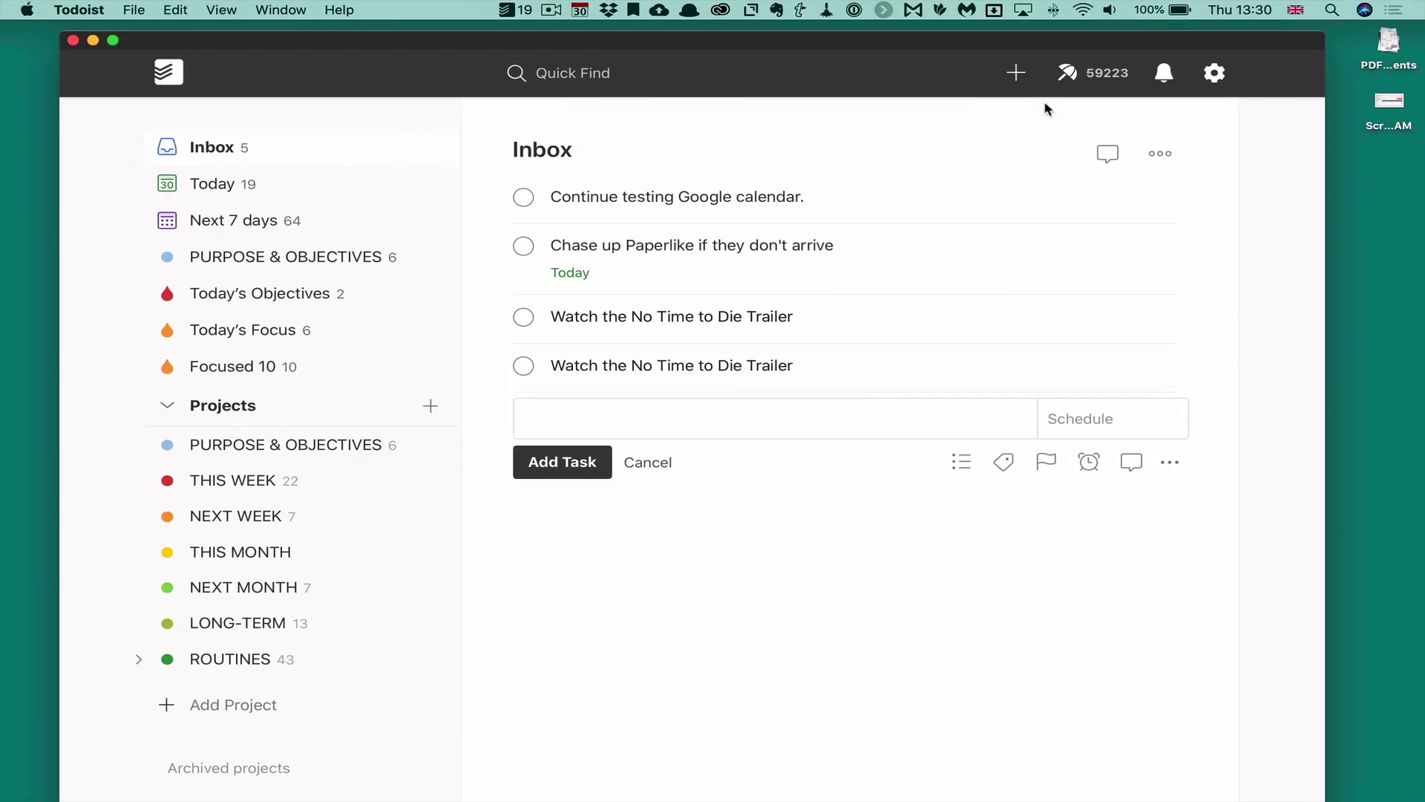
Step: Switch to Todoist, sync the account and discard the empty new-task entry in the Inbox
{"action": "left_click", "coordinate": [1078, 197]}
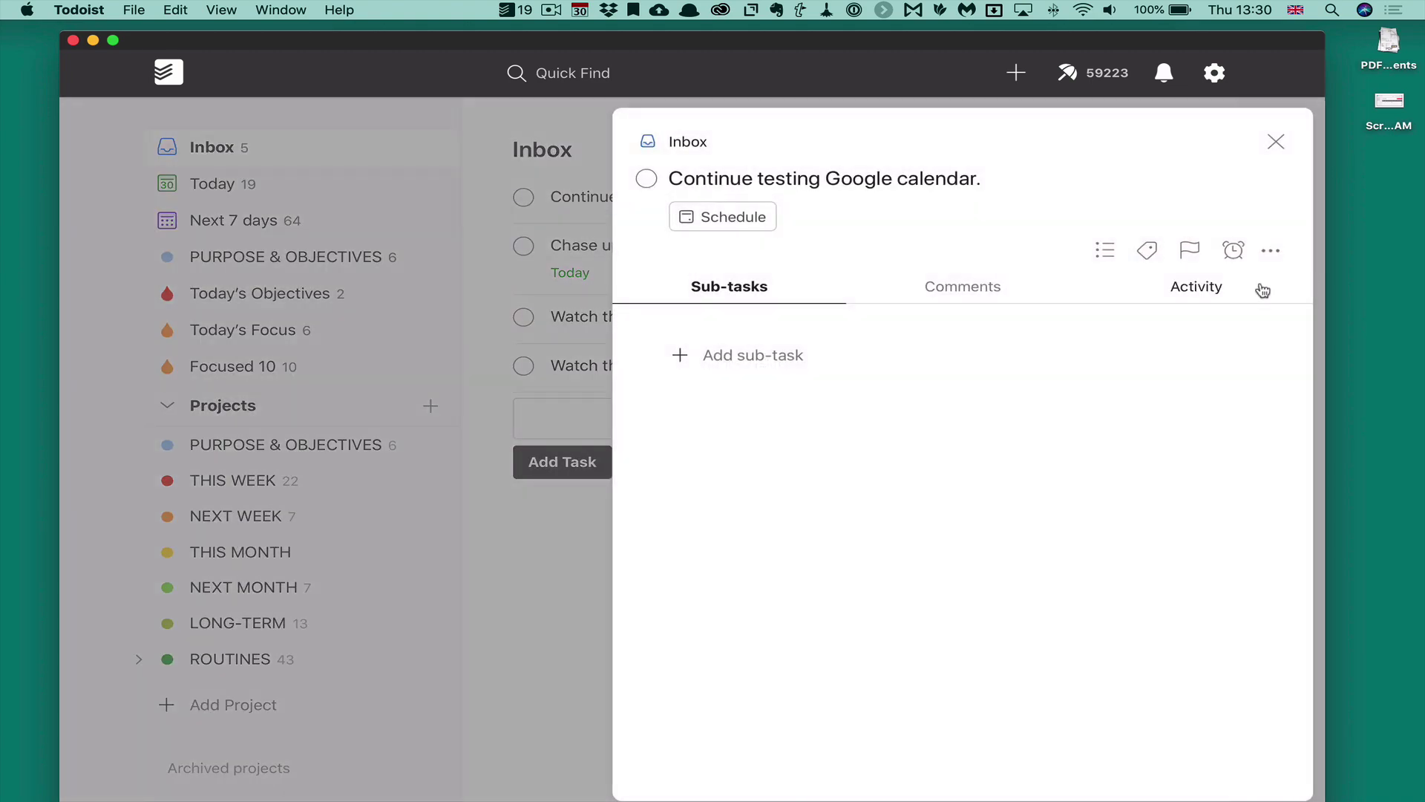
{"action": "left_click", "coordinate": [1275, 145]}
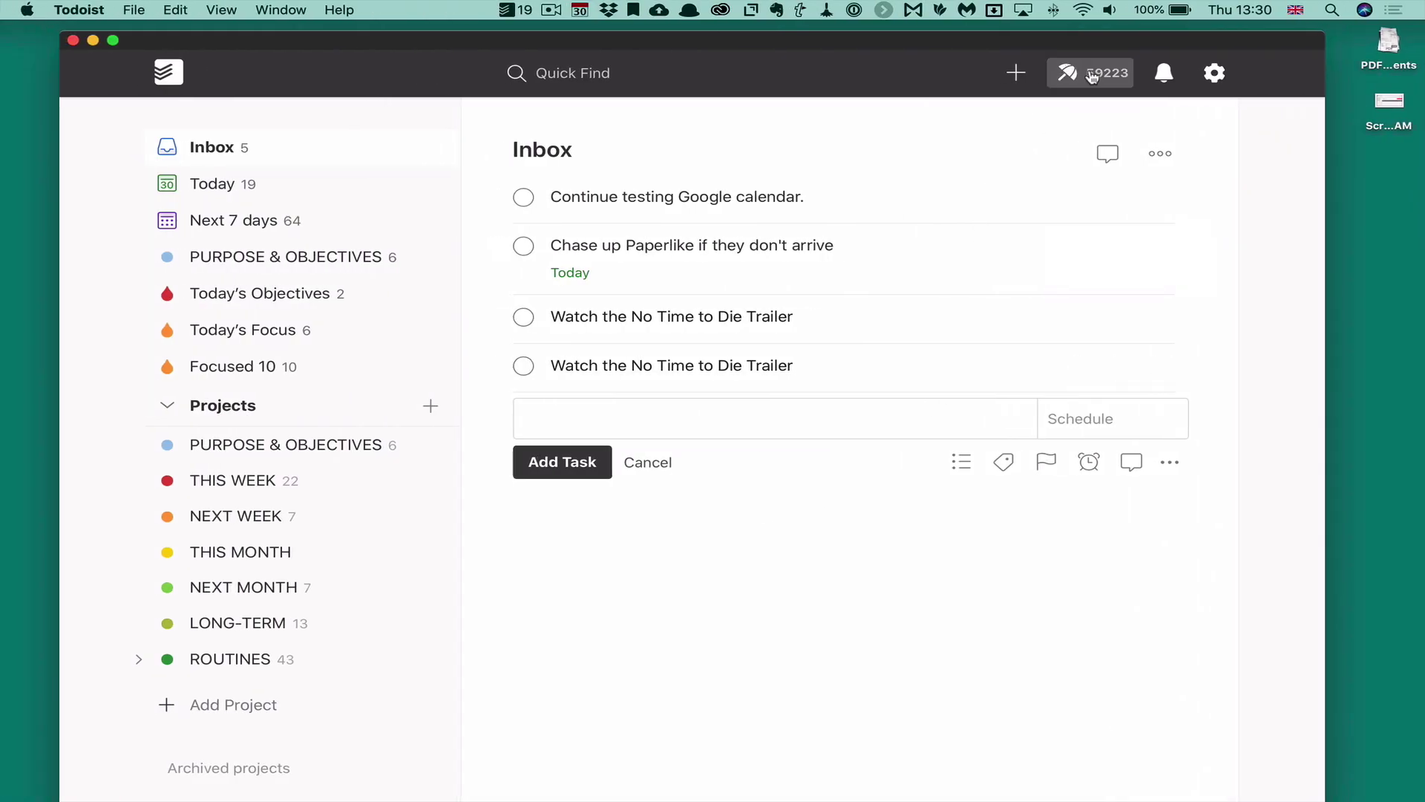
{"action": "left_click", "coordinate": [1214, 73]}
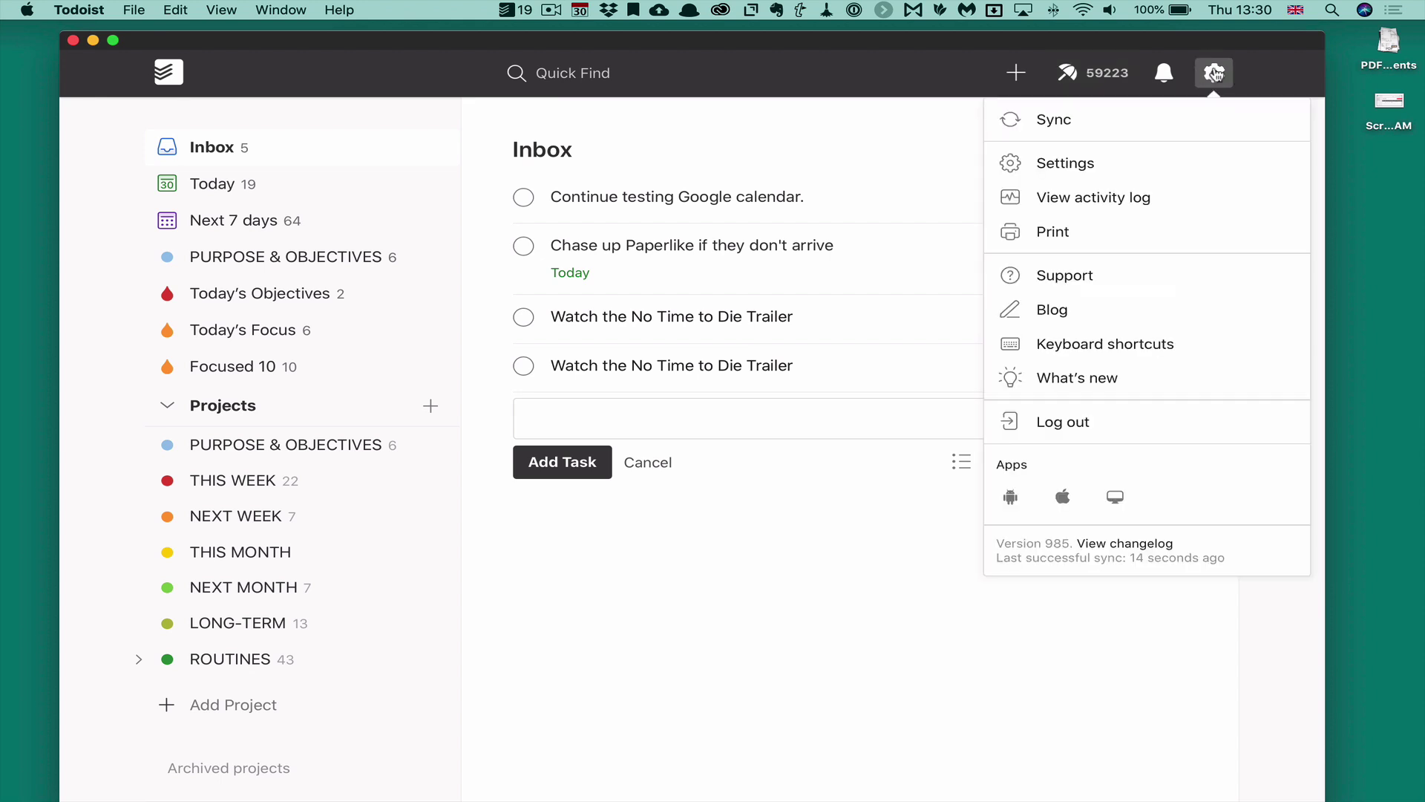
{"action": "left_click", "coordinate": [1089, 117]}
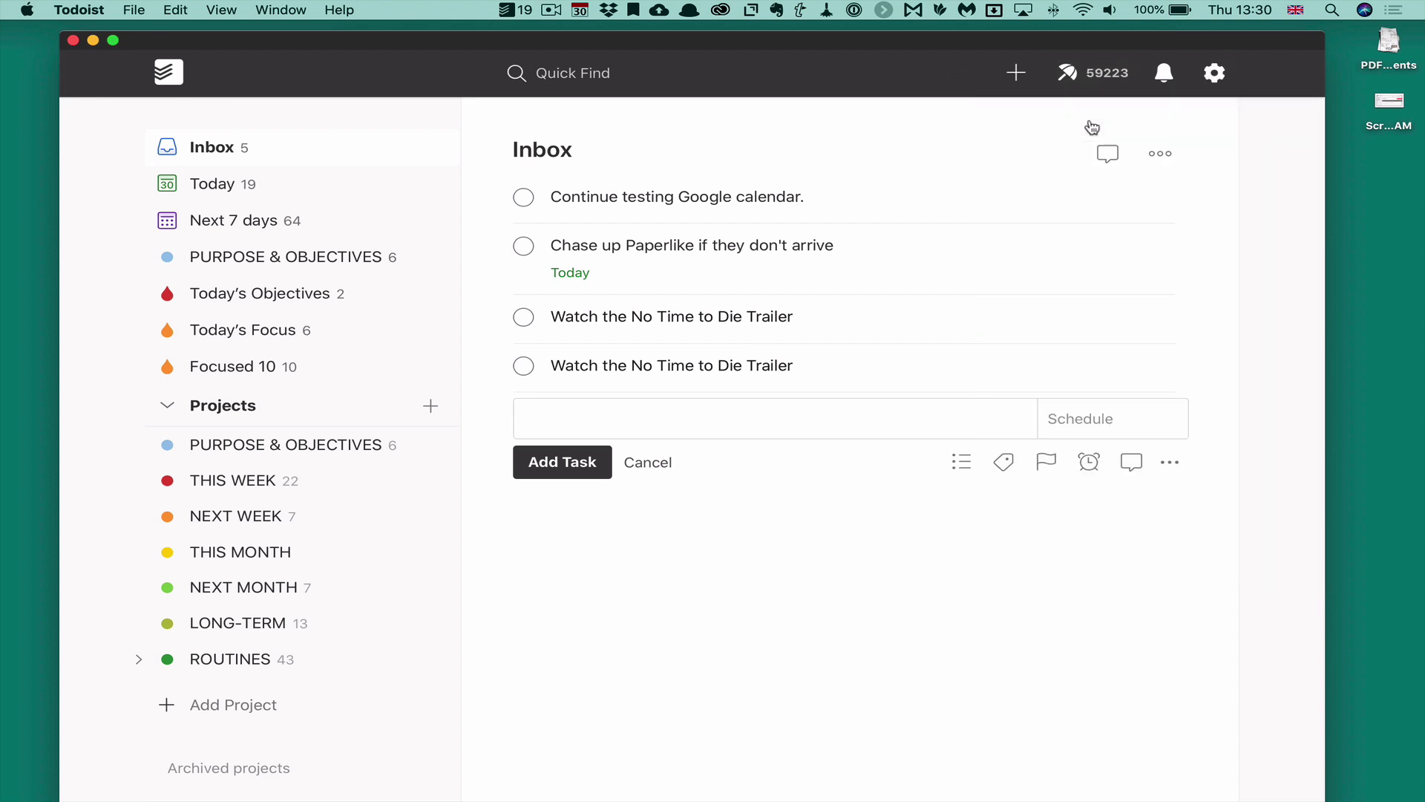
{"action": "left_click", "coordinate": [642, 465]}
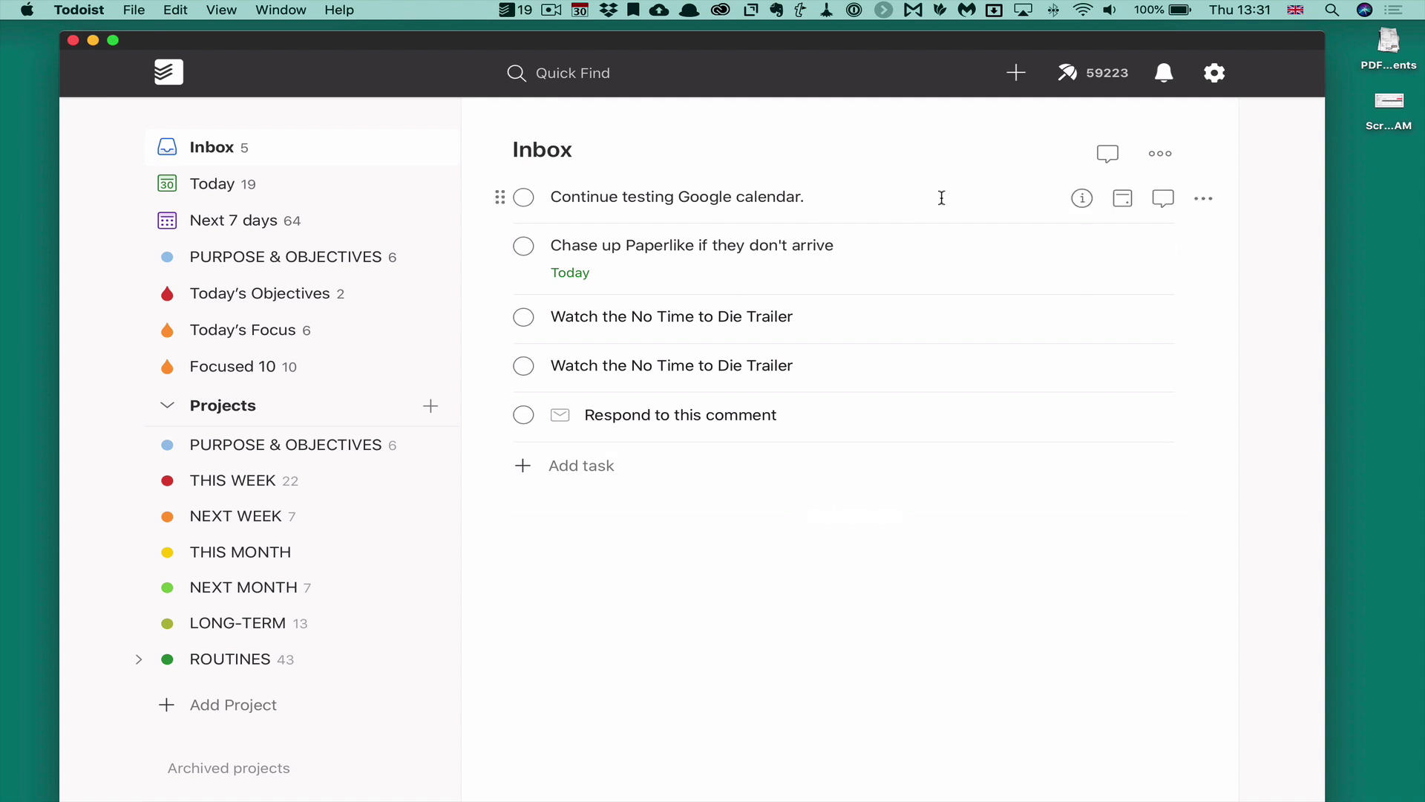
Step: Open the comments of the "Continue testing Google calendar." task and show the file attachment sources
{"action": "left_click", "coordinate": [1082, 201]}
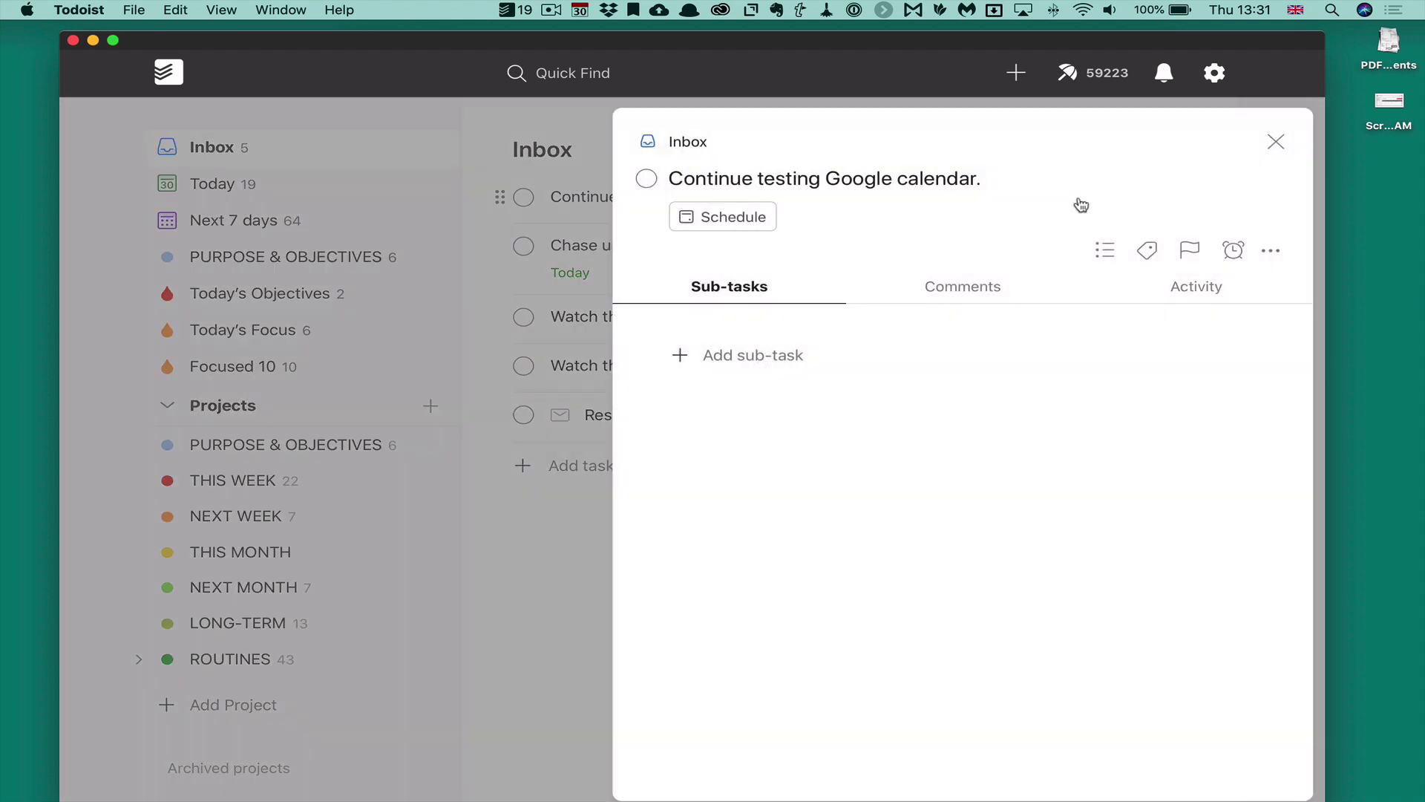
{"action": "left_click", "coordinate": [955, 285]}
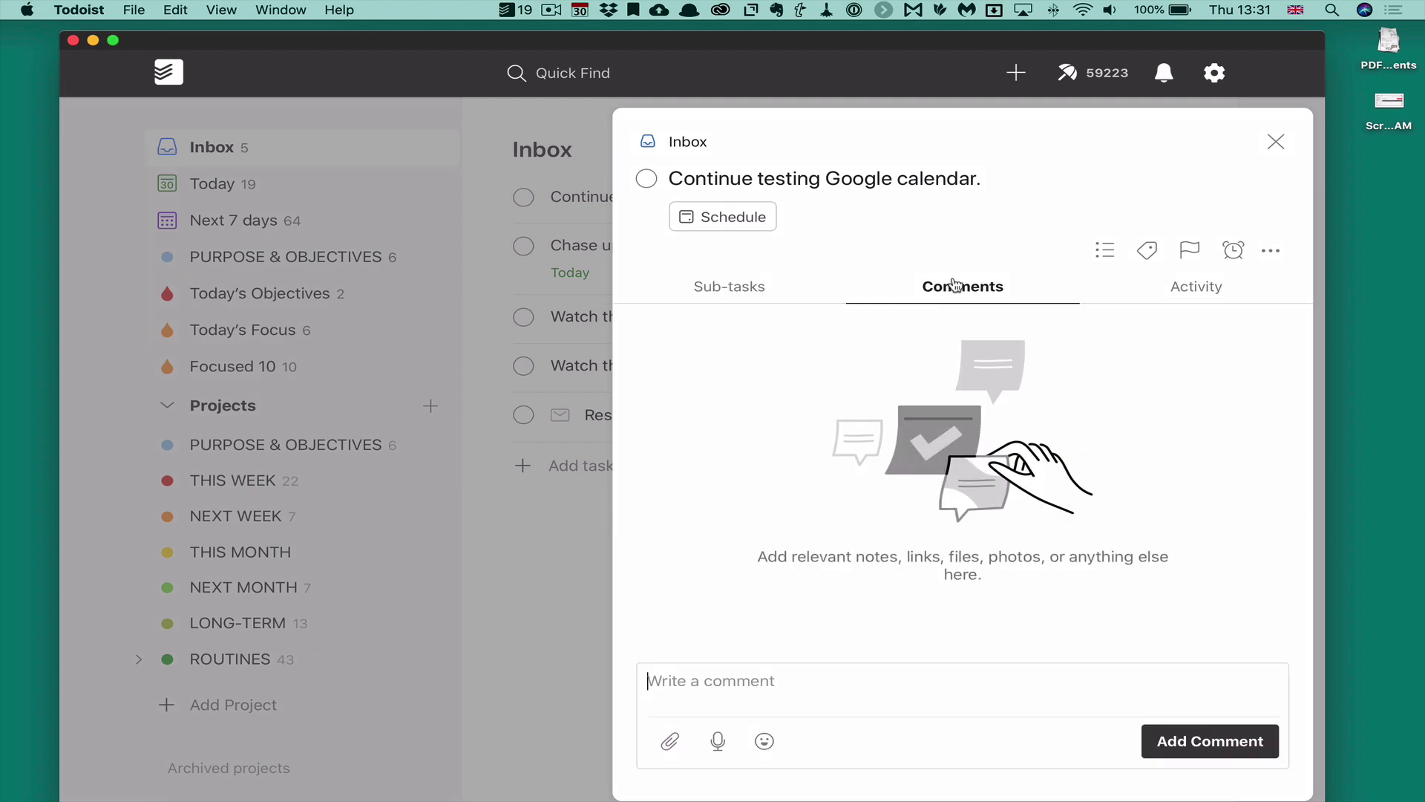
{"action": "left_click", "coordinate": [670, 745]}
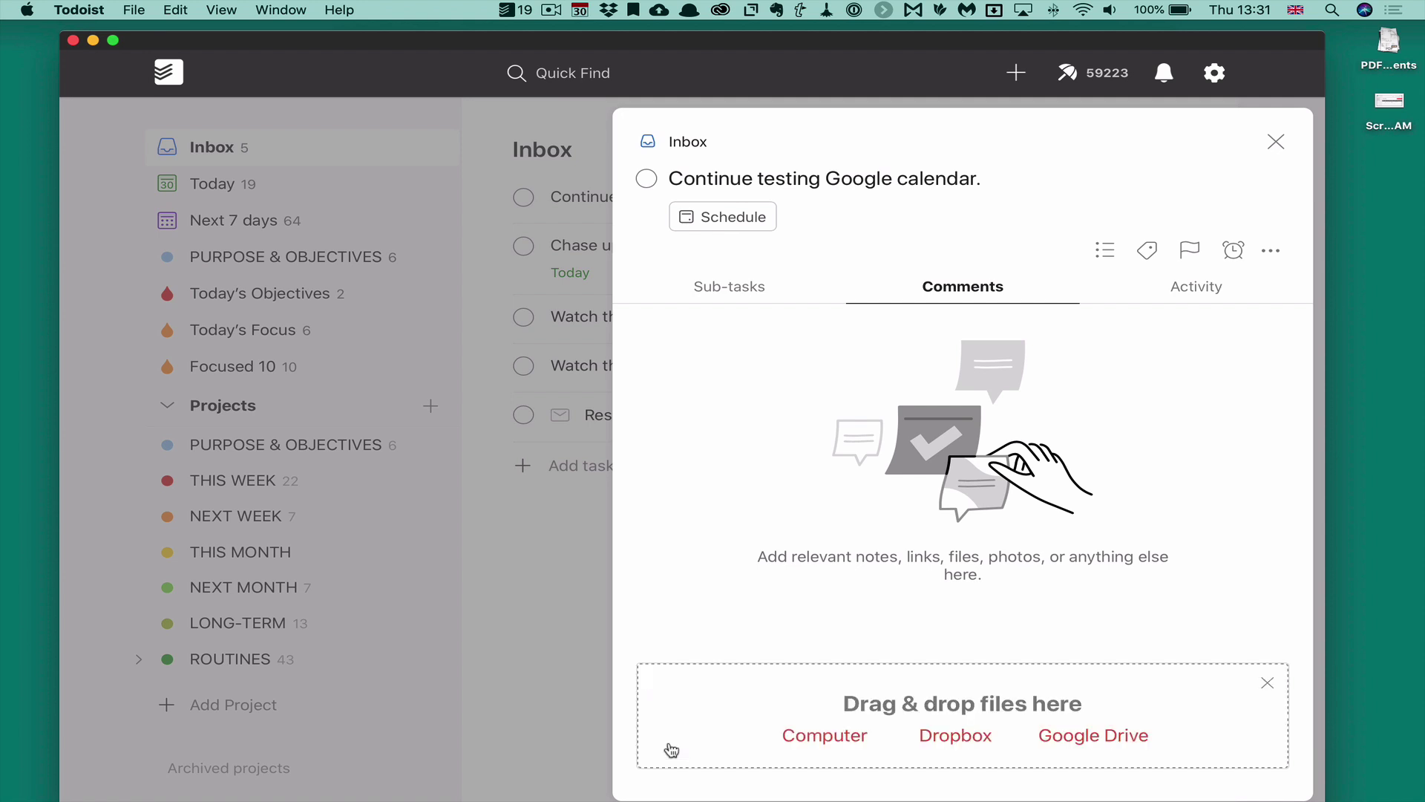
Step: Look at the Google Drive attachment option's sign-in window for the task comment and close it without signing in
{"action": "left_click", "coordinate": [1122, 737]}
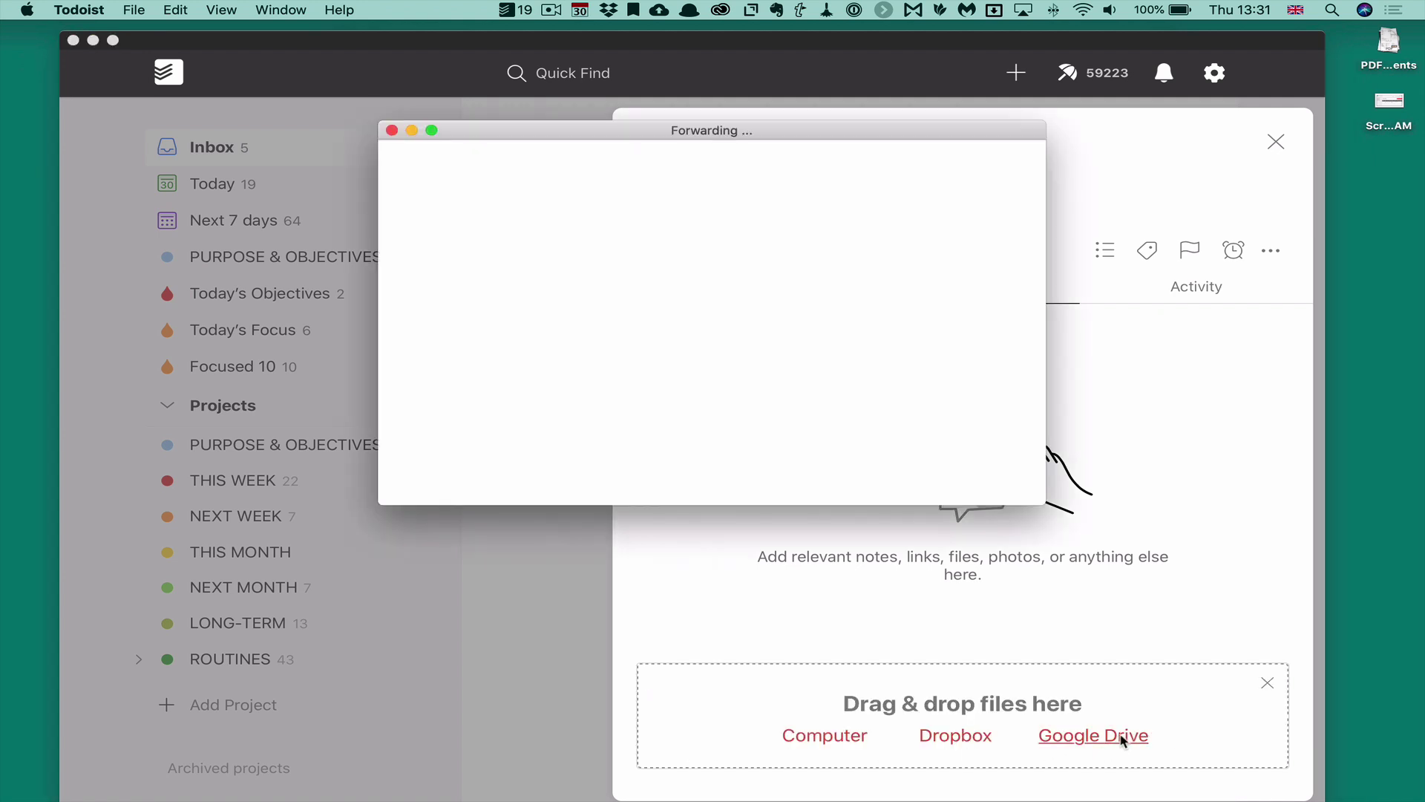
{"action": "scroll", "coordinate": [893, 487], "scroll_direction": "down", "scroll_amount": 5}
{"action": "scroll", "coordinate": [893, 487], "scroll_direction": "up", "scroll_amount": 3}
{"action": "scroll", "coordinate": [893, 487], "scroll_direction": "up", "scroll_amount": 3}
{"action": "scroll", "coordinate": [894, 487], "scroll_direction": "down", "scroll_amount": 5}
{"action": "scroll", "coordinate": [894, 487], "scroll_direction": "up", "scroll_amount": 4}
{"action": "scroll", "coordinate": [893, 487], "scroll_direction": "up", "scroll_amount": 2}
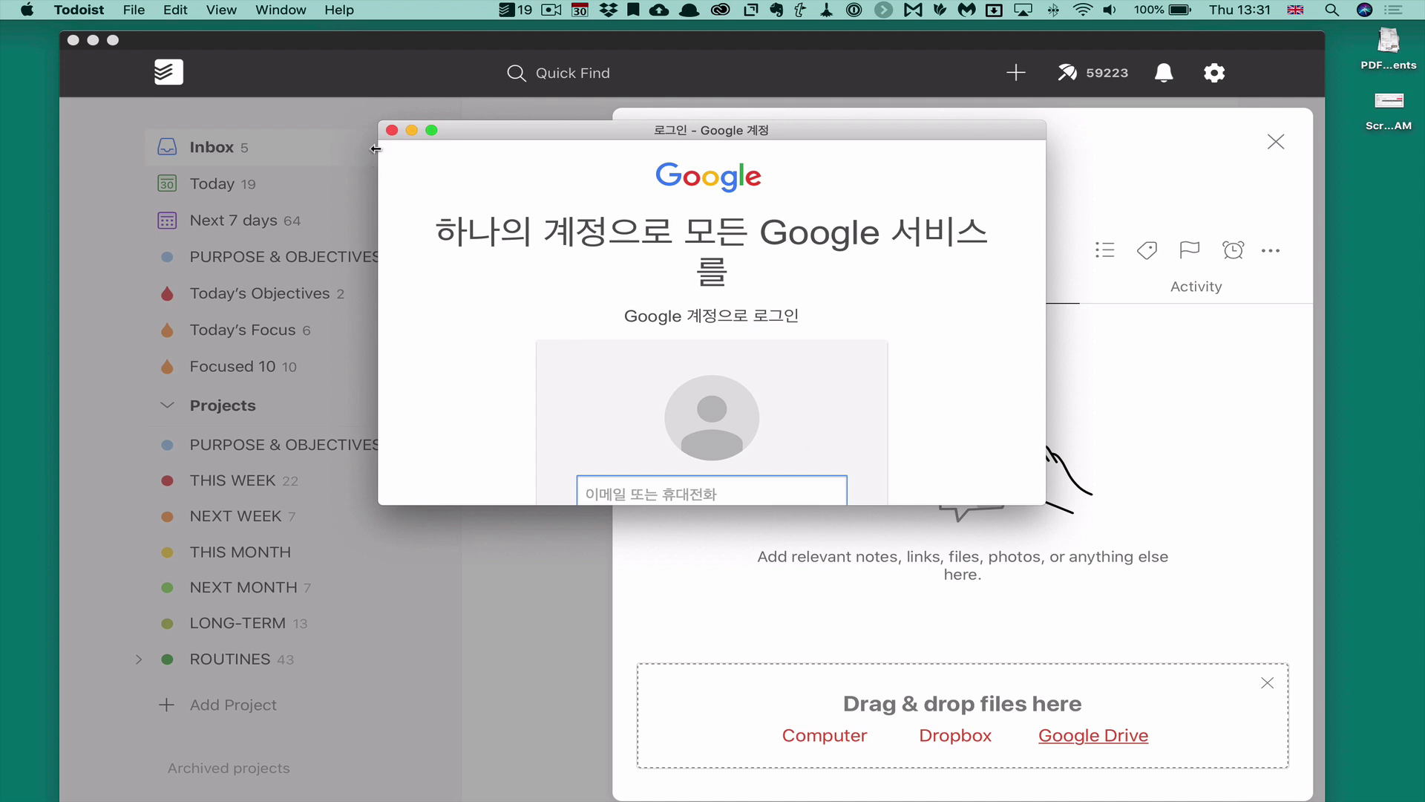
{"action": "left_click", "coordinate": [392, 131]}
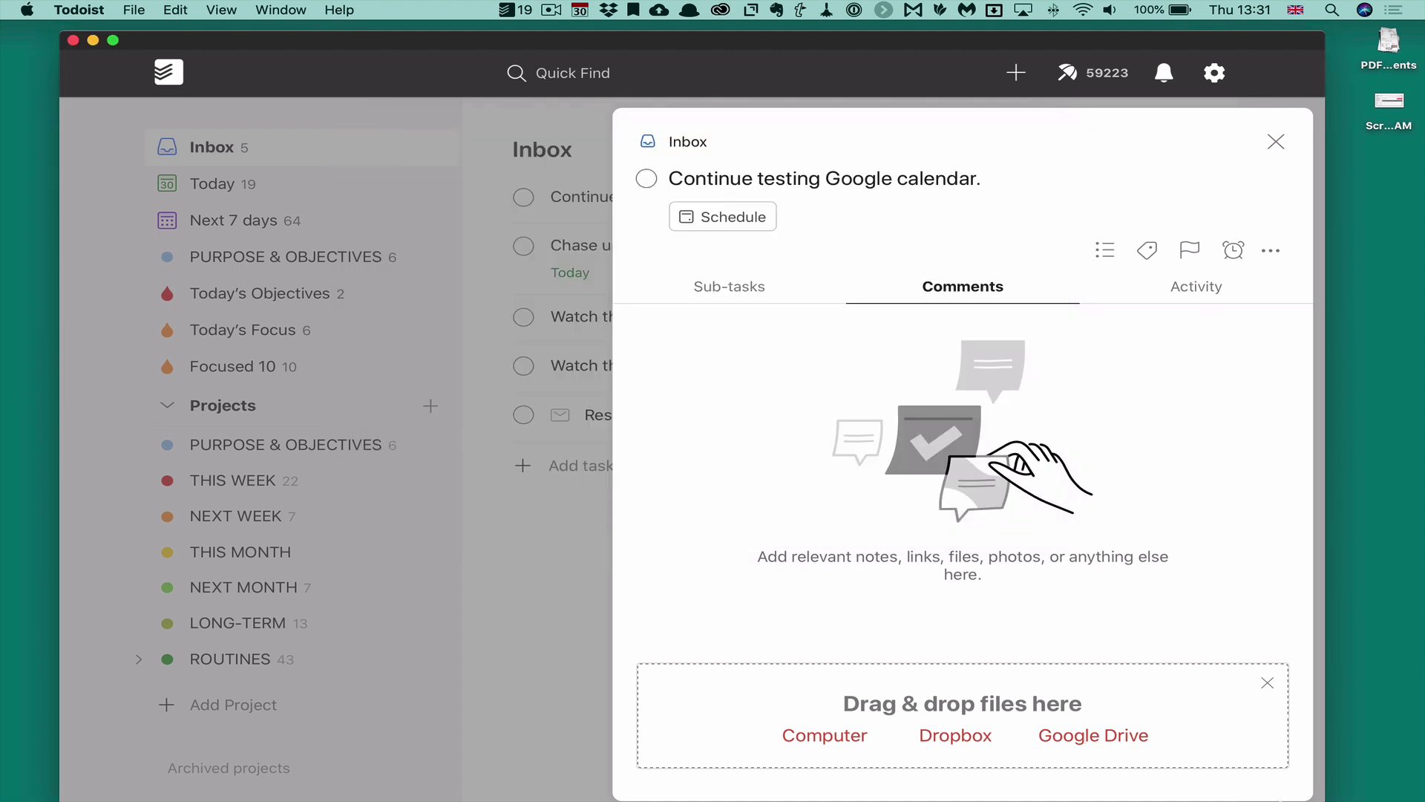
Step: Look at the Dropbox attachment option's sign-in prompt, cancel it and close the task details
{"action": "left_click", "coordinate": [964, 737]}
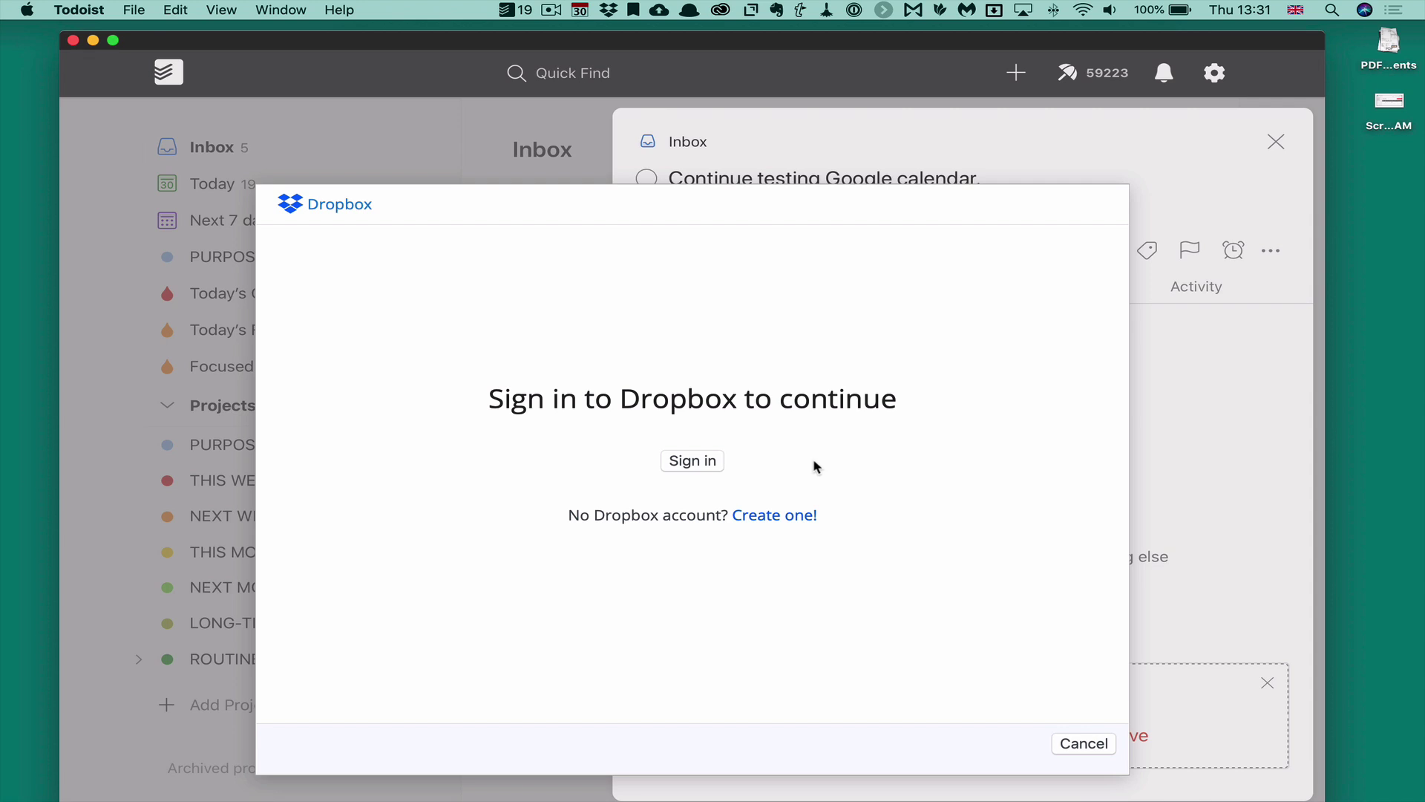
{"action": "left_click", "coordinate": [1096, 748]}
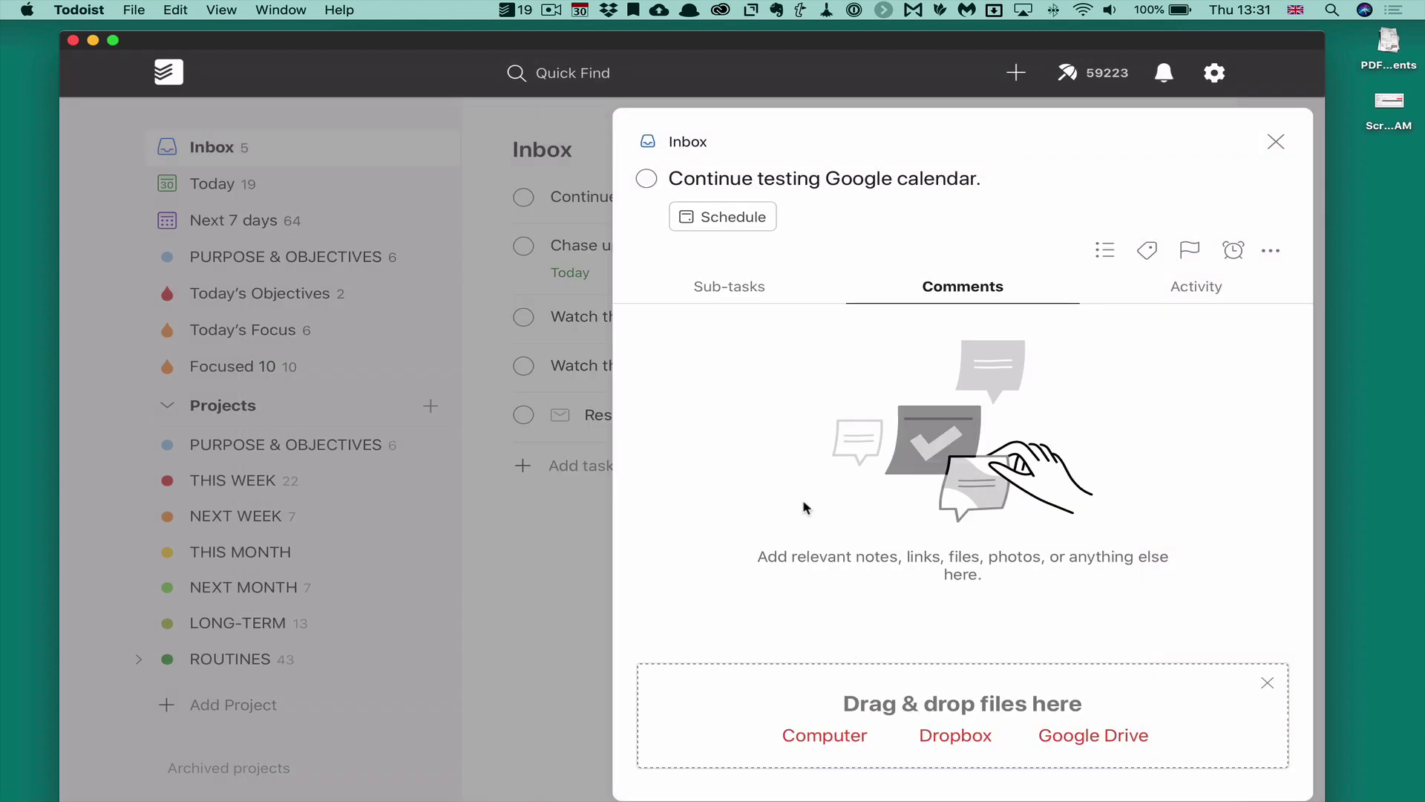
{"action": "left_click", "coordinate": [1274, 143]}
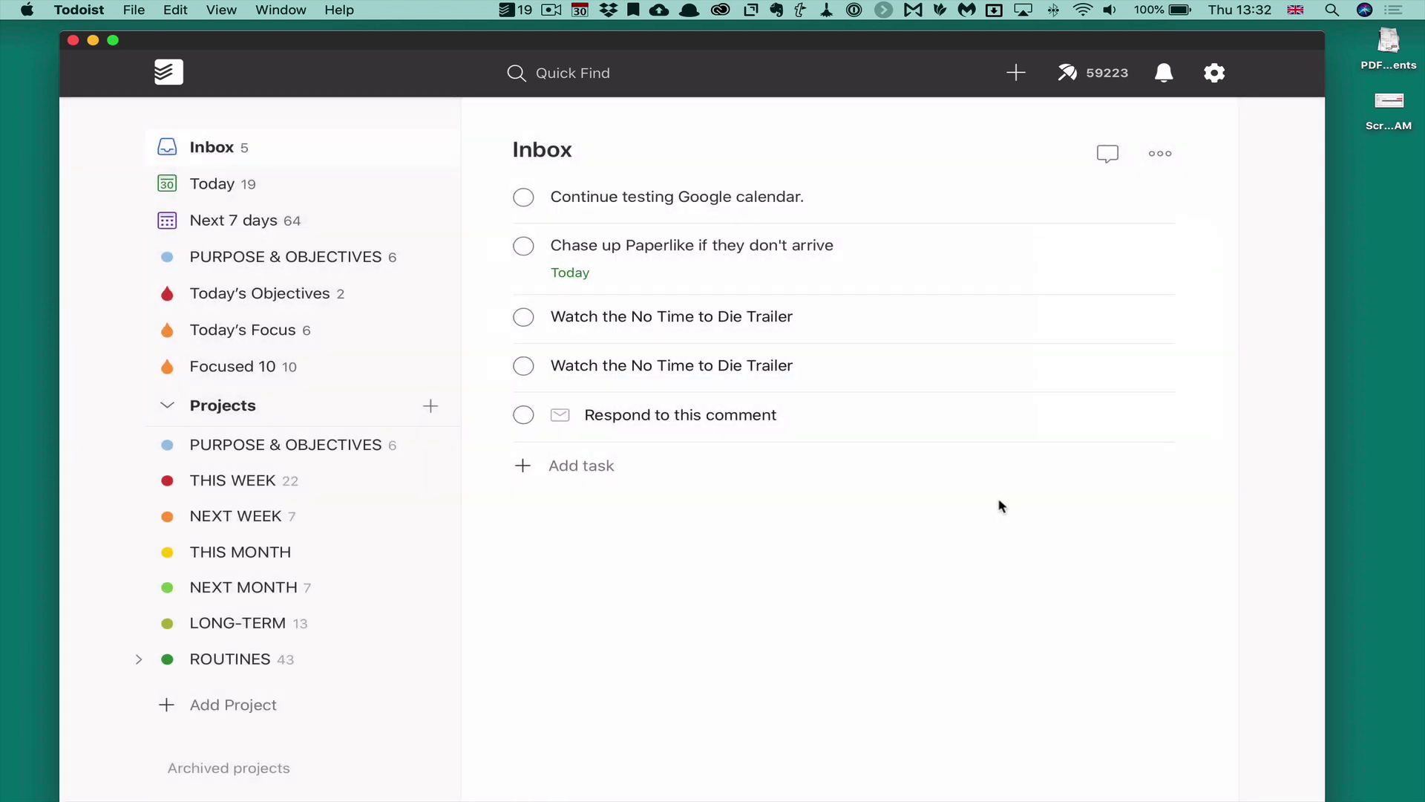